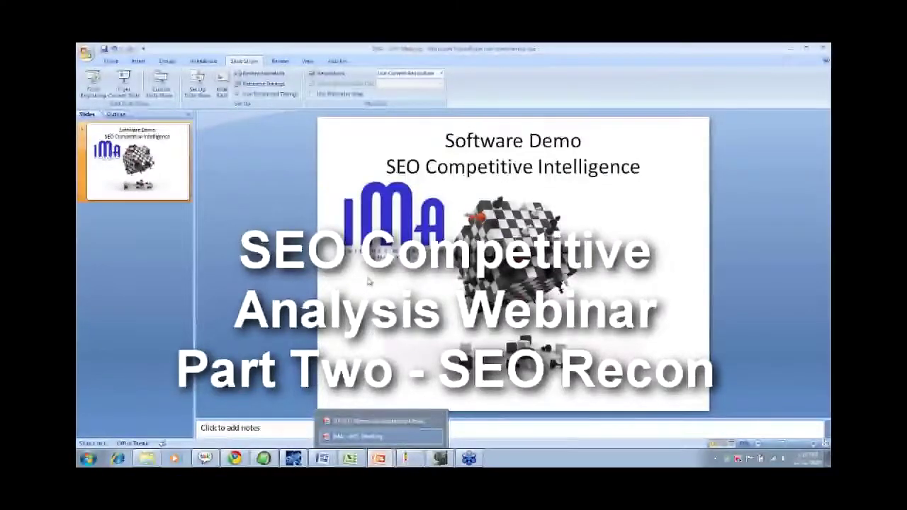
mouse_move(382, 459)
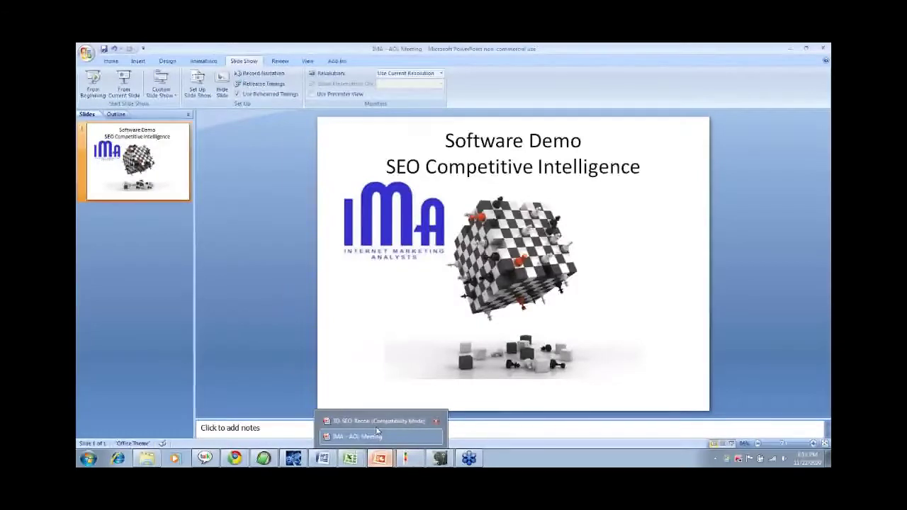
click(301, 460)
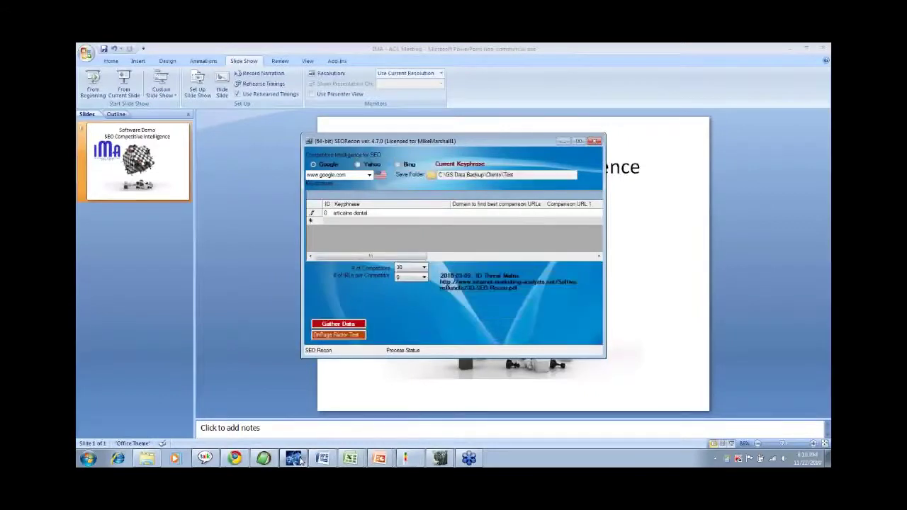
click(302, 461)
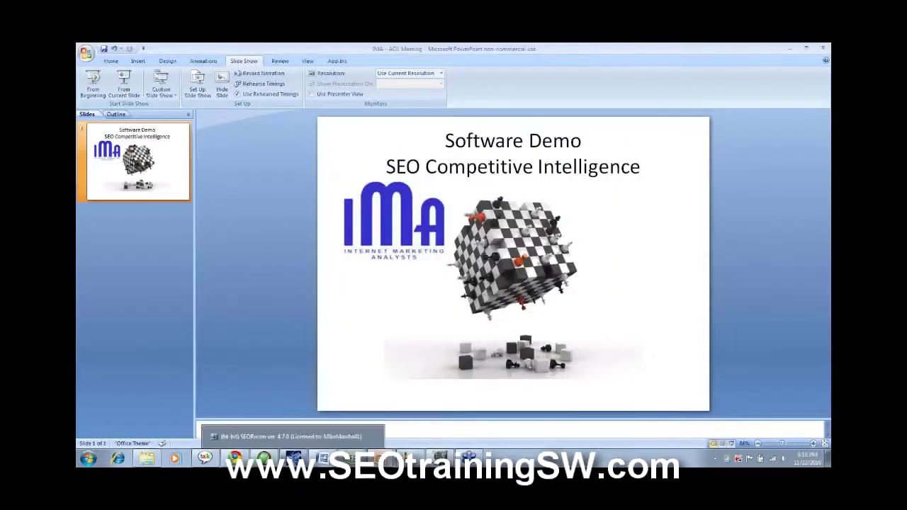
click(297, 460)
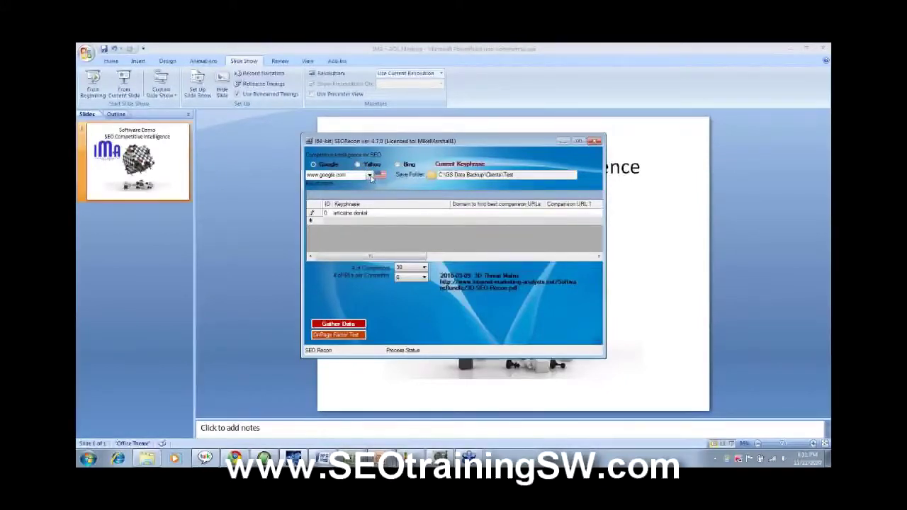
click(369, 175)
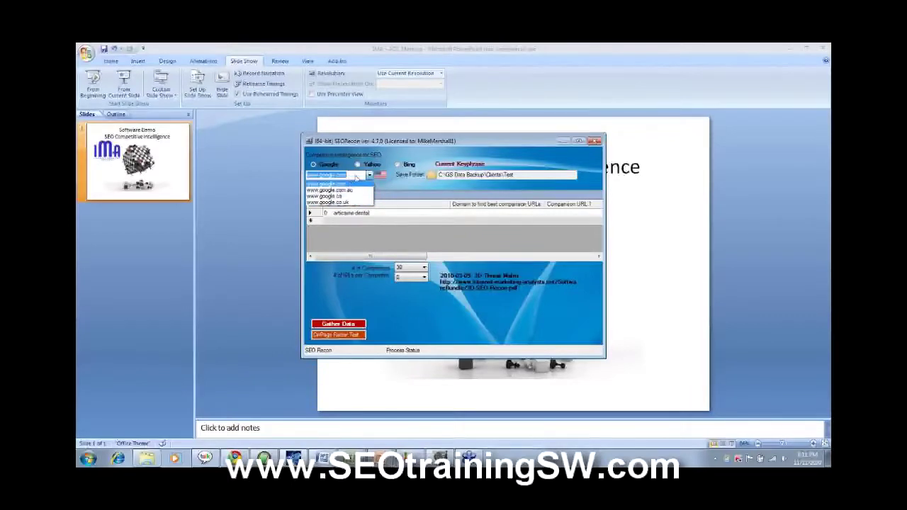
click(354, 184)
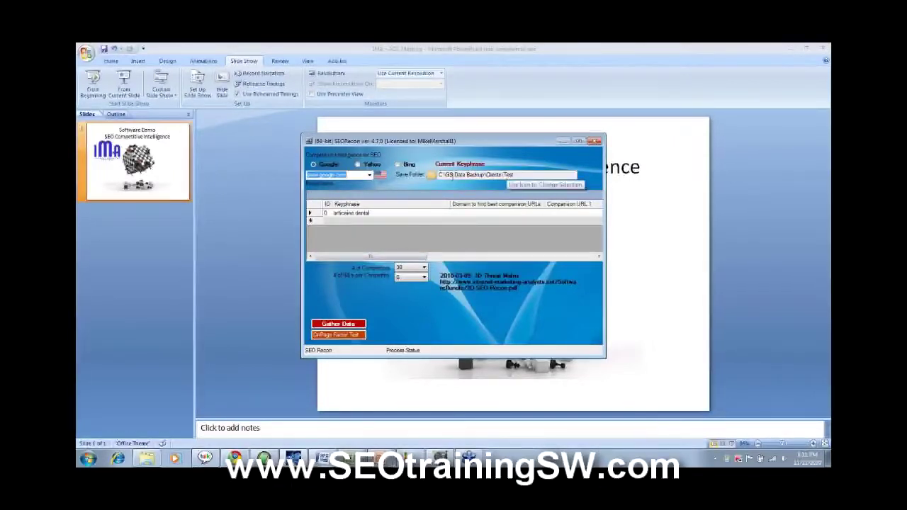
- Add the keyphrase "ipad apps" in a new row below "articaine dental"
click(386, 212)
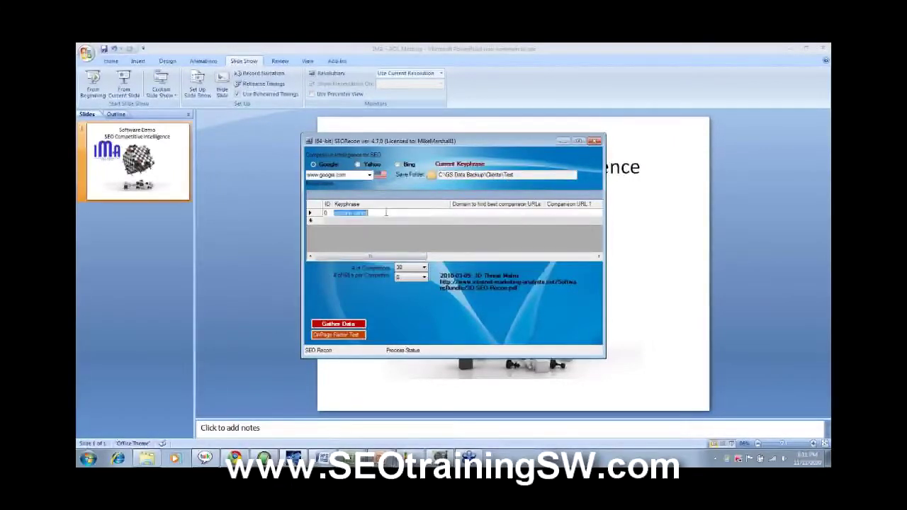
click(386, 212)
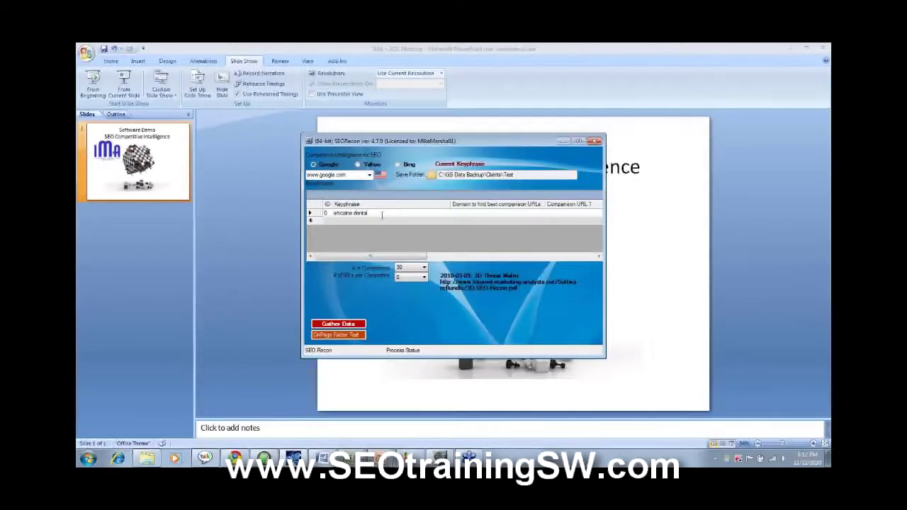
click(377, 224)
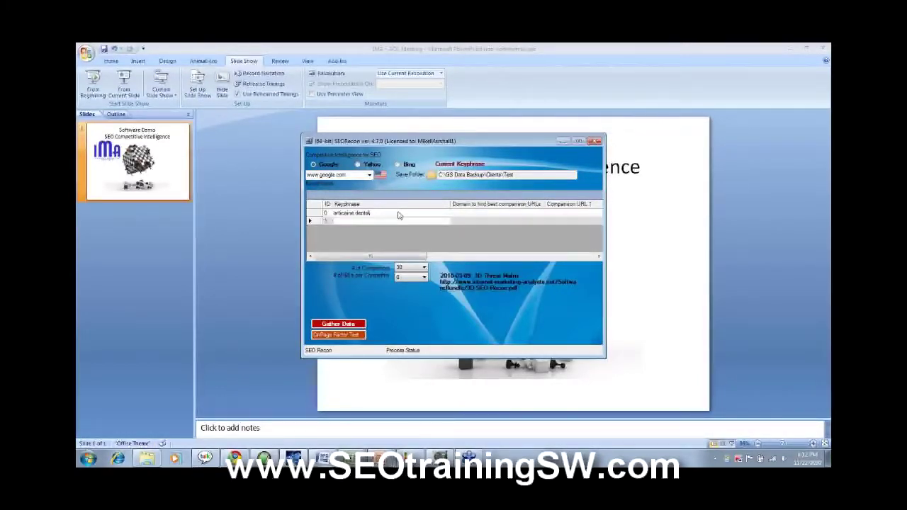
text(pedia)
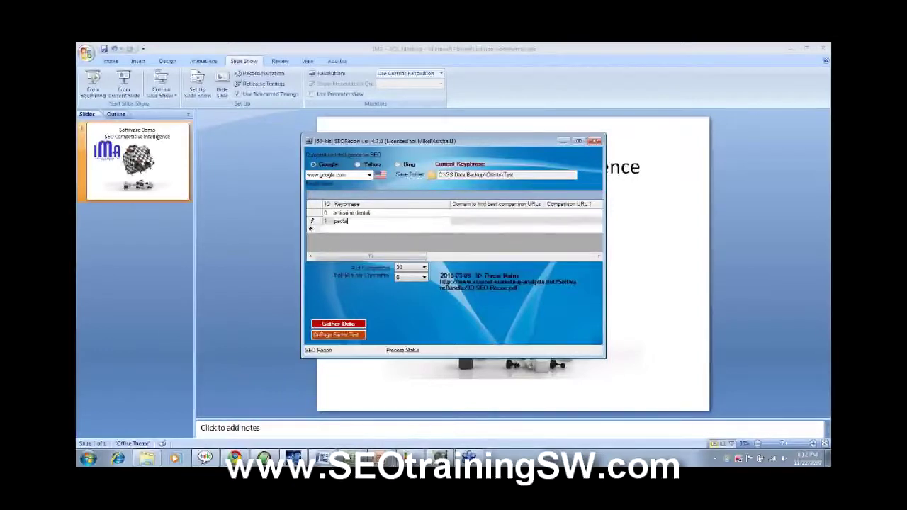
text(tr)
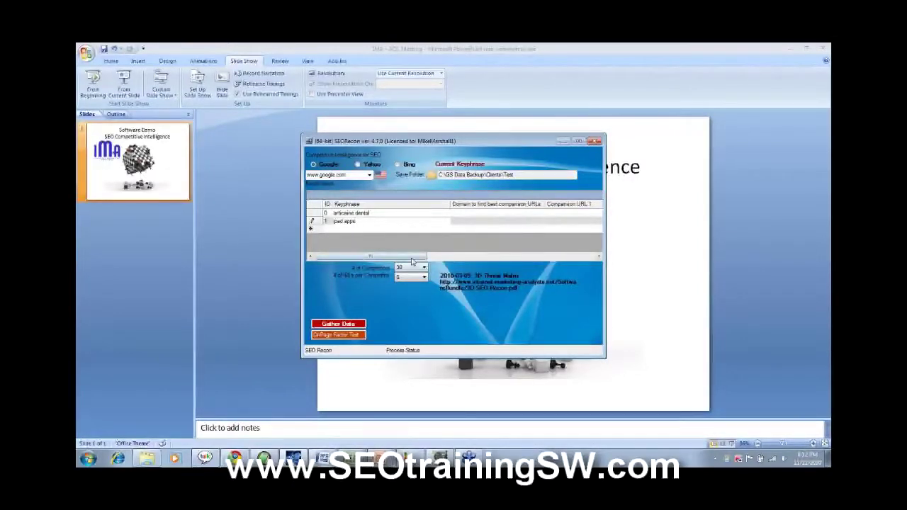
mouse_move(411, 261)
mouse_down()
mouse_move(422, 260)
mouse_move(403, 256)
mouse_up()
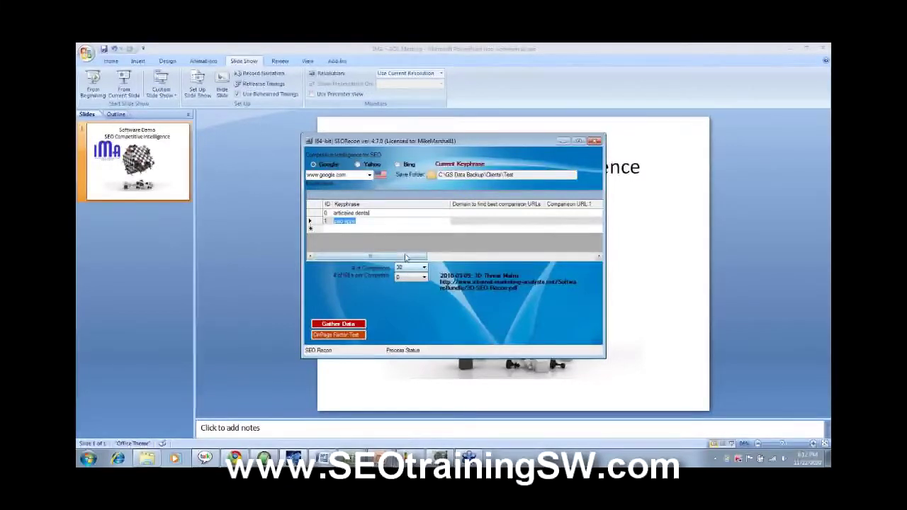
drag(407, 259, 445, 260)
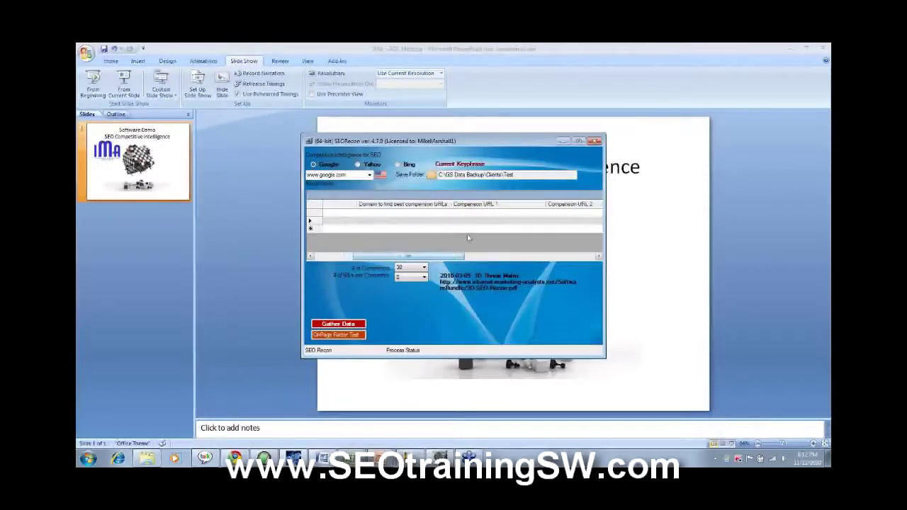
click(453, 212)
text(http://www)
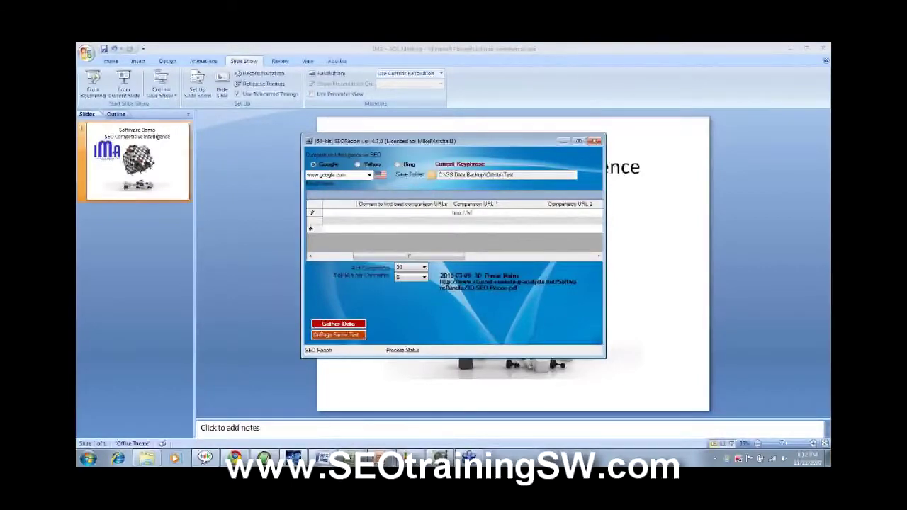
key(BackSpace)
key(BackSpace)
text(omain.com)
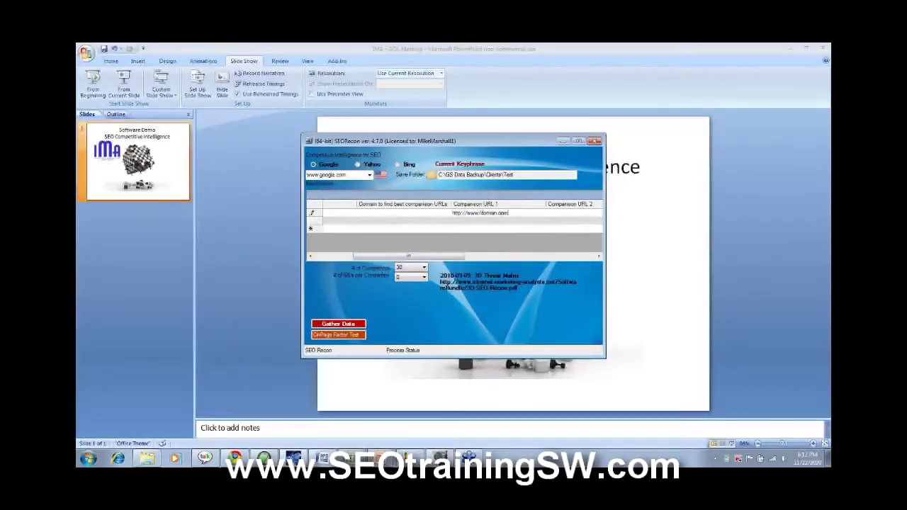
key(BackSpace)
key(BackSpace)
key(BackSpace)
text(page1.aspx)
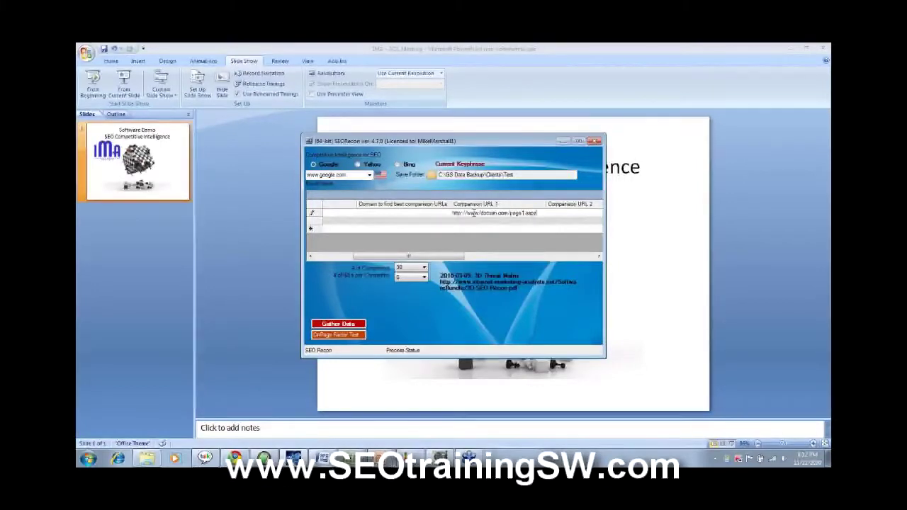
text(?i)
key(BackSpace)
key(BackSpace)
key(BackSpace)
key(BackSpace)
text(p)
- Clear the Comparison URL 1 entry in the "articaine dental" row
mouse_move(428, 261)
mouse_down()
mouse_move(398, 257)
mouse_move(414, 257)
mouse_up()
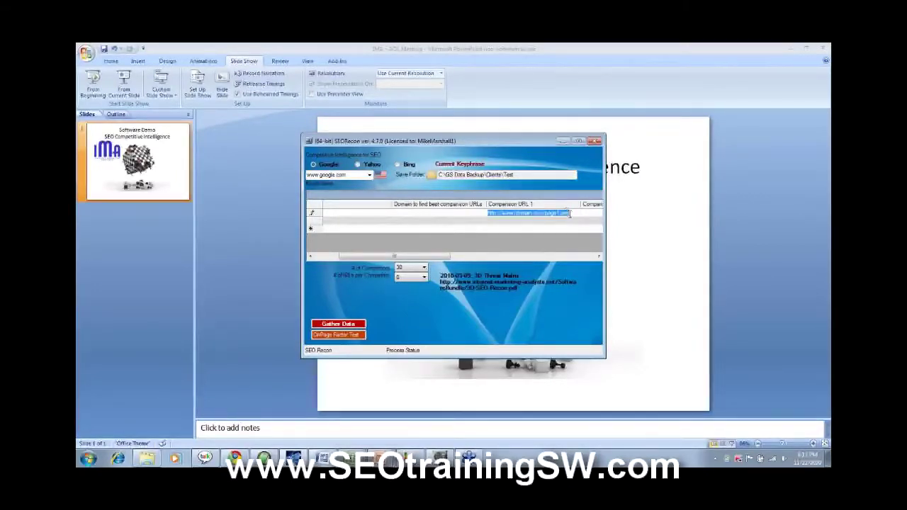
click(571, 212)
drag(571, 212, 486, 213)
key(Delete)
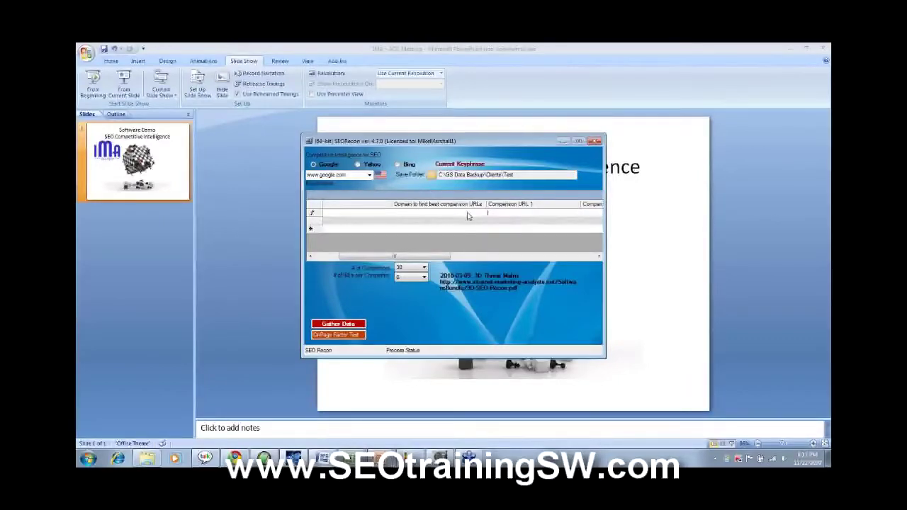
click(467, 213)
text(http://www.domain)
text(.com/)
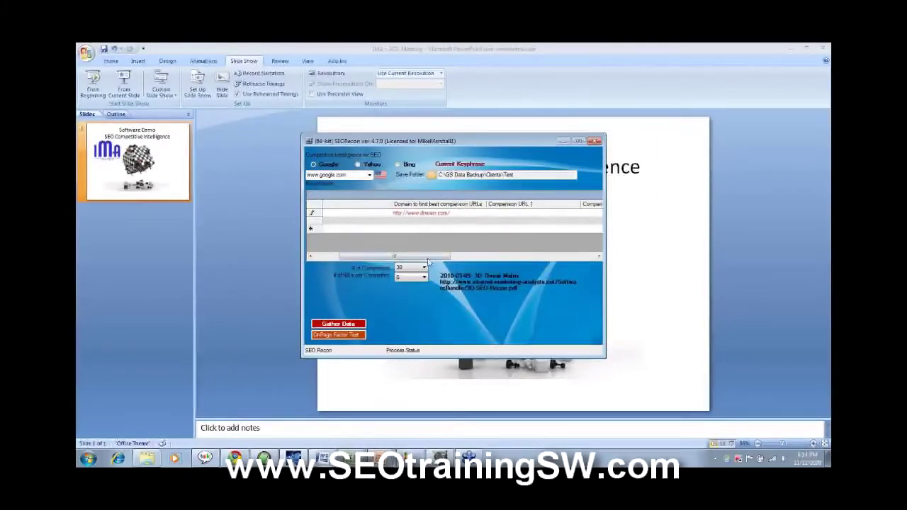
- Set the number of IBLs per competitor to 100
click(430, 257)
drag(431, 257, 390, 257)
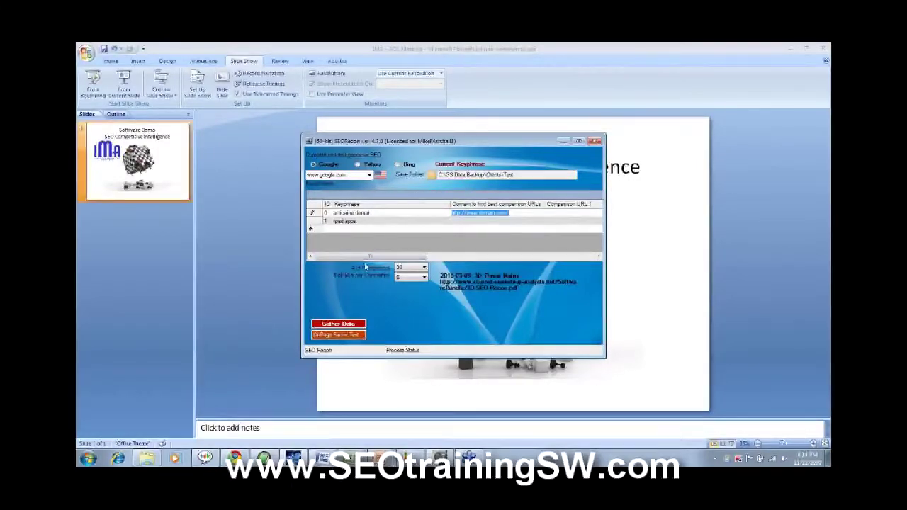
click(410, 279)
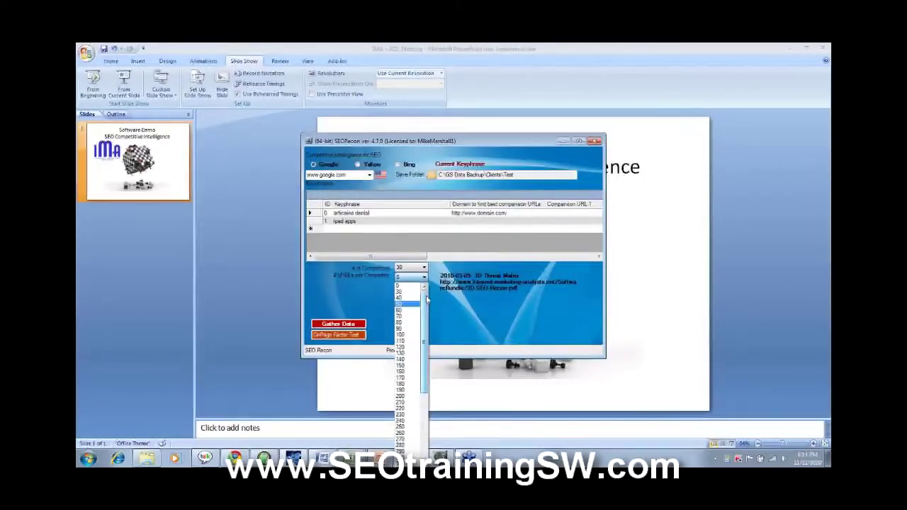
click(400, 334)
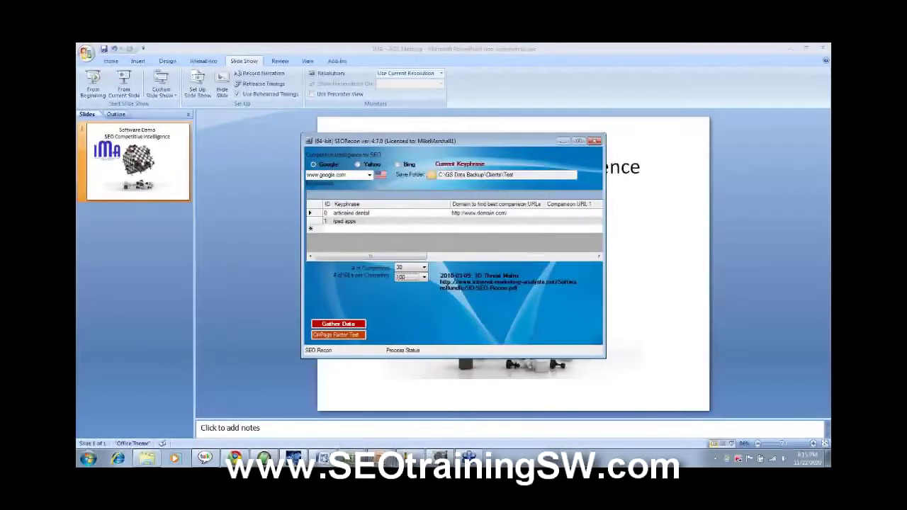
- Switch to the Action Steps report for "articaine dental" in Word
mouse_move(322, 460)
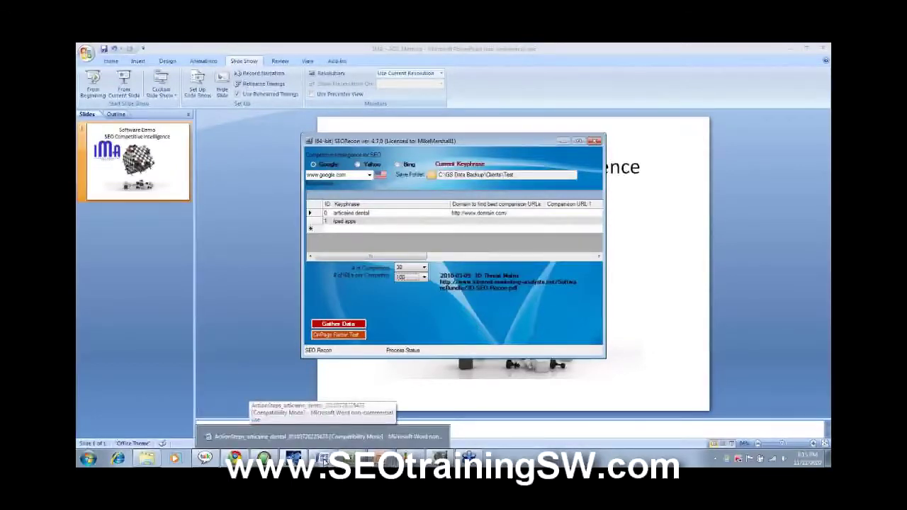
click(322, 460)
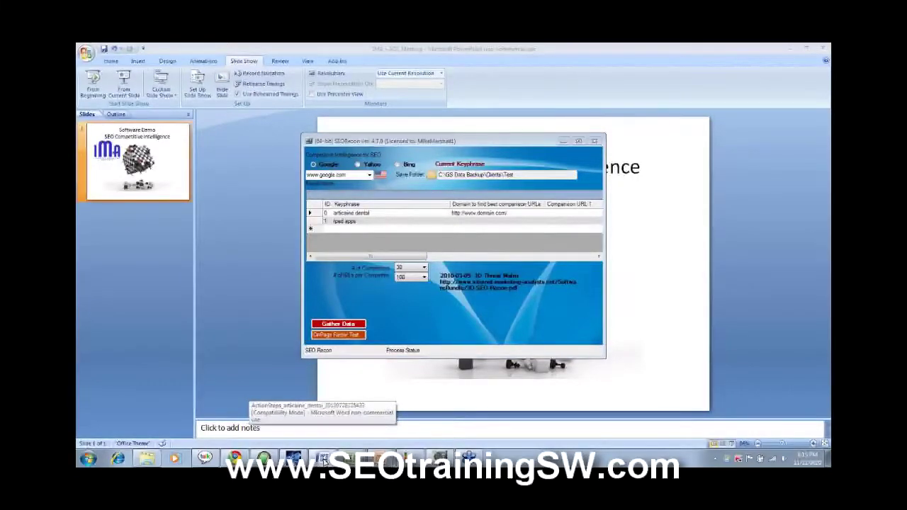
click(322, 459)
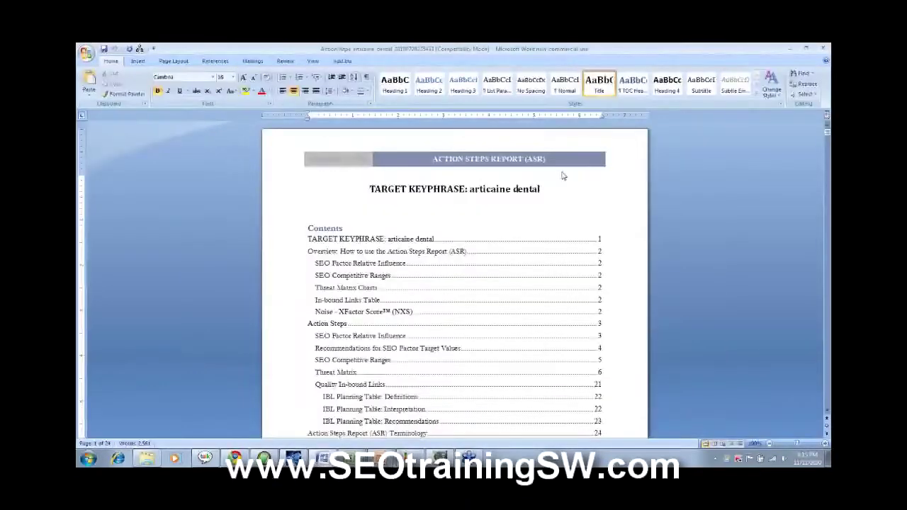
- Examine the report's table of contents and the NXS statement beneath it on the first page
scroll(562, 176, down, 1)
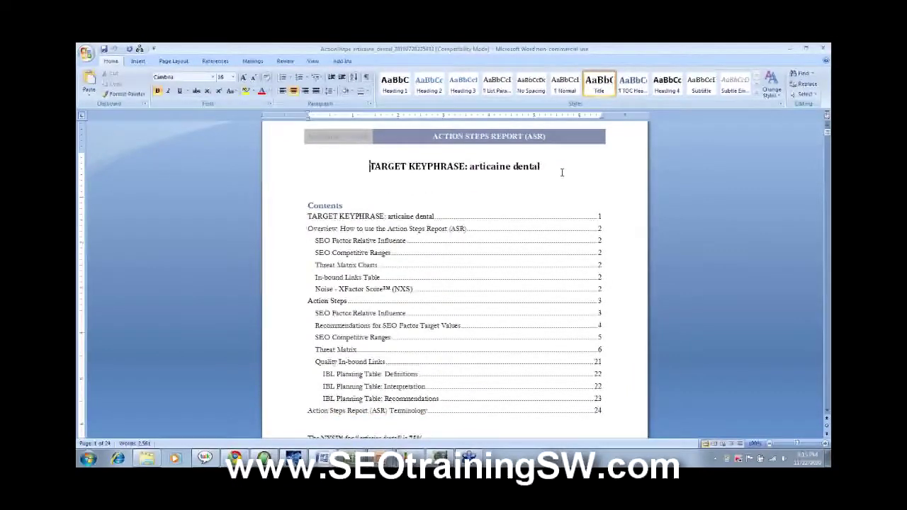
scroll(561, 172, down, 1)
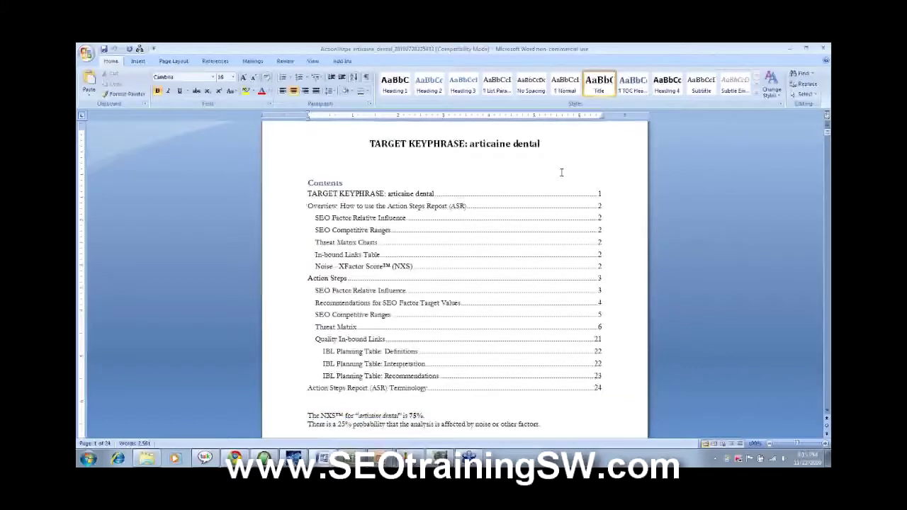
scroll(561, 172, down, 1)
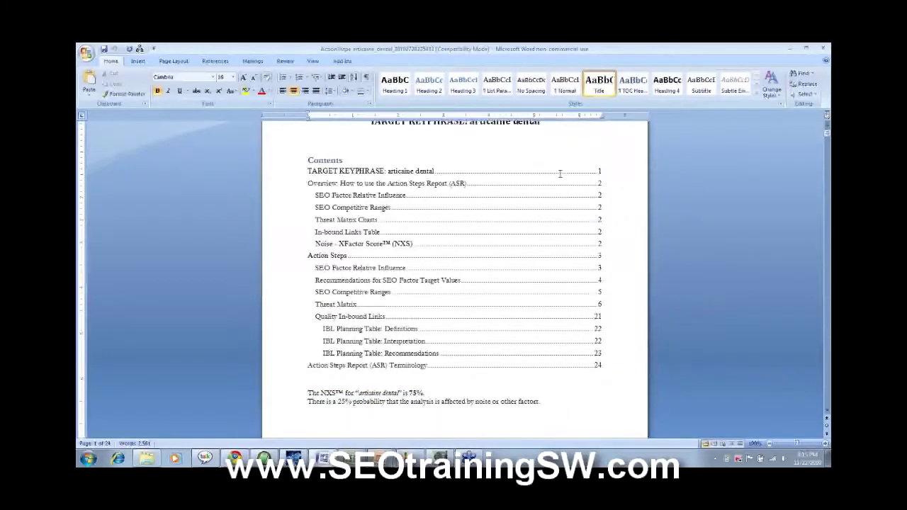
scroll(559, 174, up, 1)
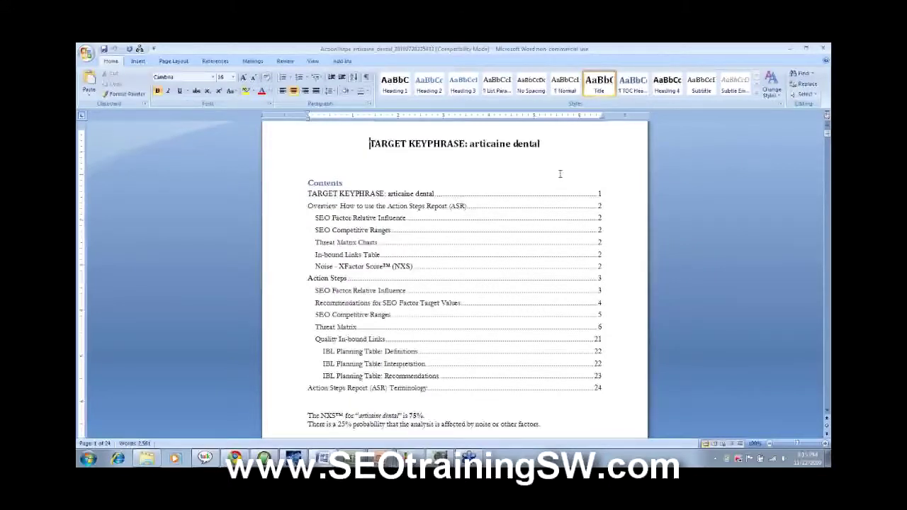
scroll(556, 177, down, 2)
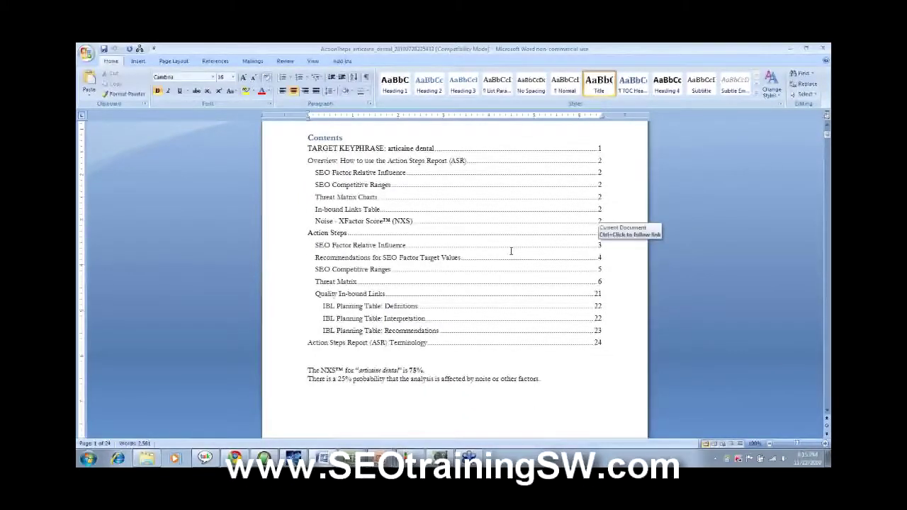
scroll(510, 251, down, 1)
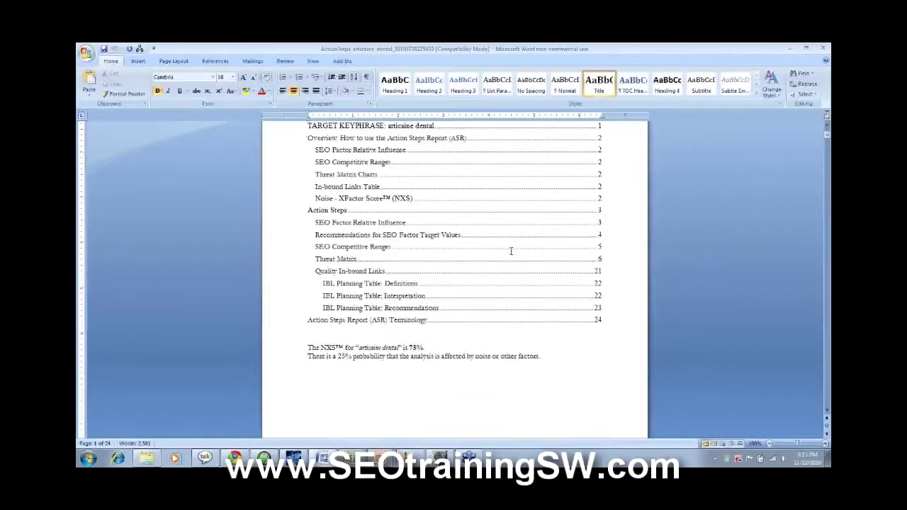
scroll(510, 250, down, 5)
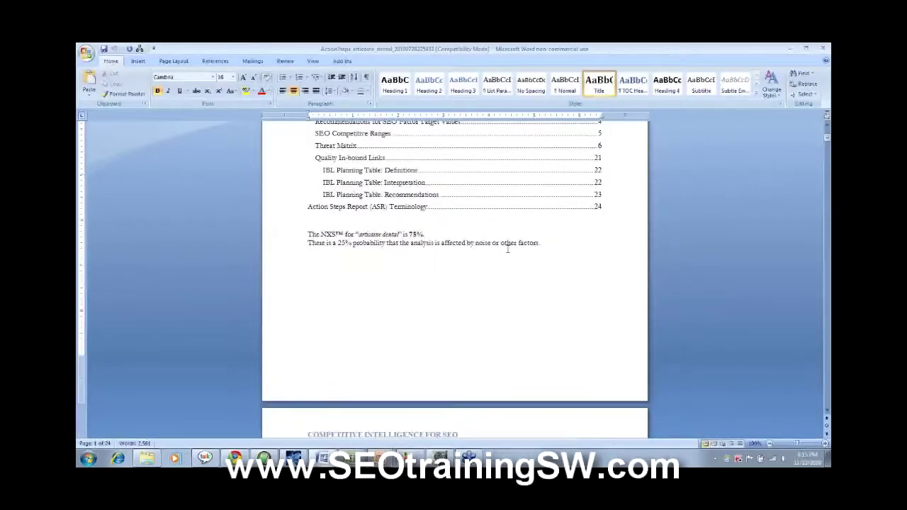
scroll(507, 249, up, 5)
scroll(507, 249, down, 1)
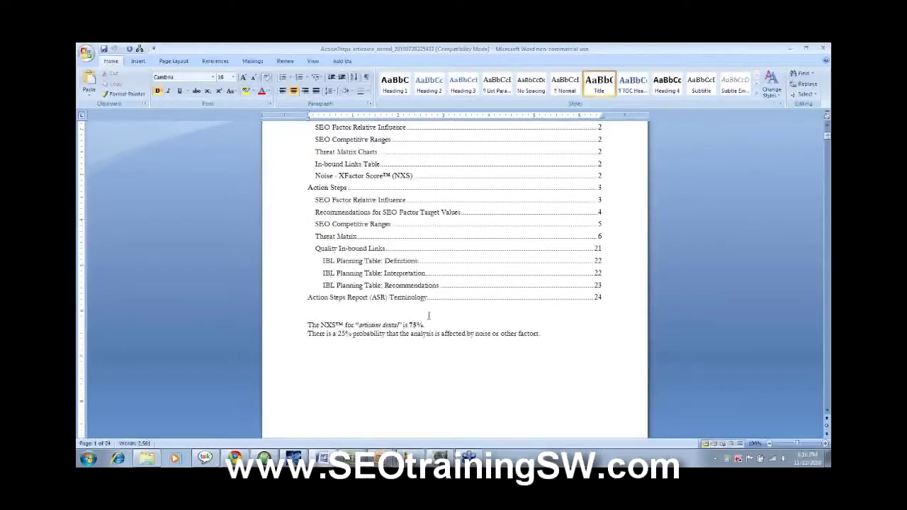
scroll(445, 310, down, 1)
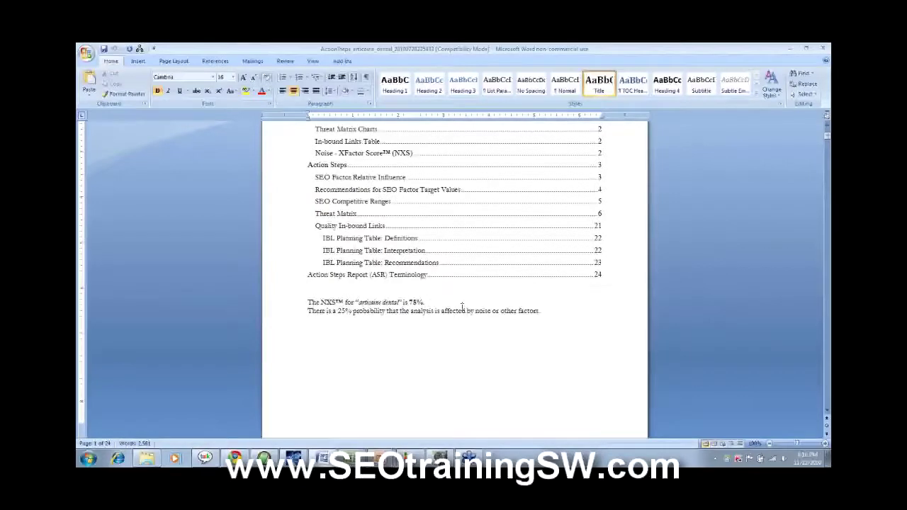
scroll(462, 306, down, 3)
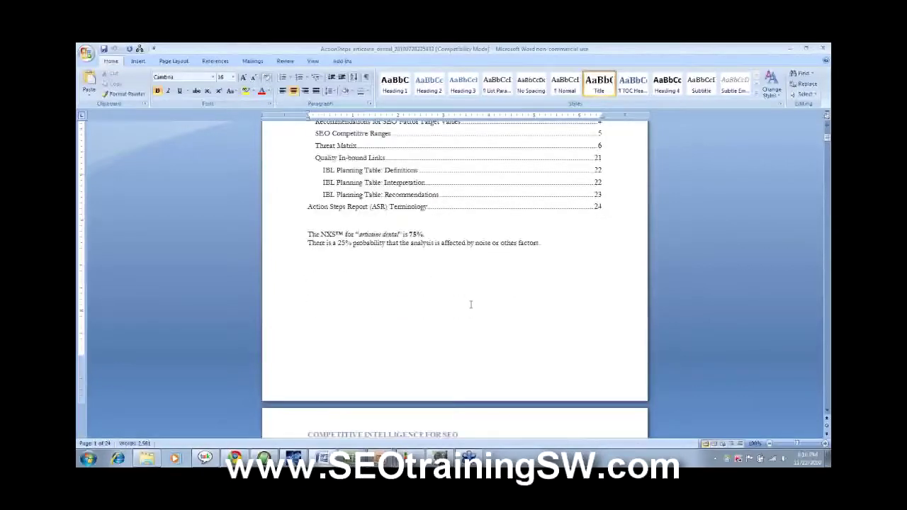
- Examine the overview on how to use the Action Steps Report, including its Noise - XFactor Score explanation
scroll(470, 305, down, 1)
scroll(471, 303, down, 2)
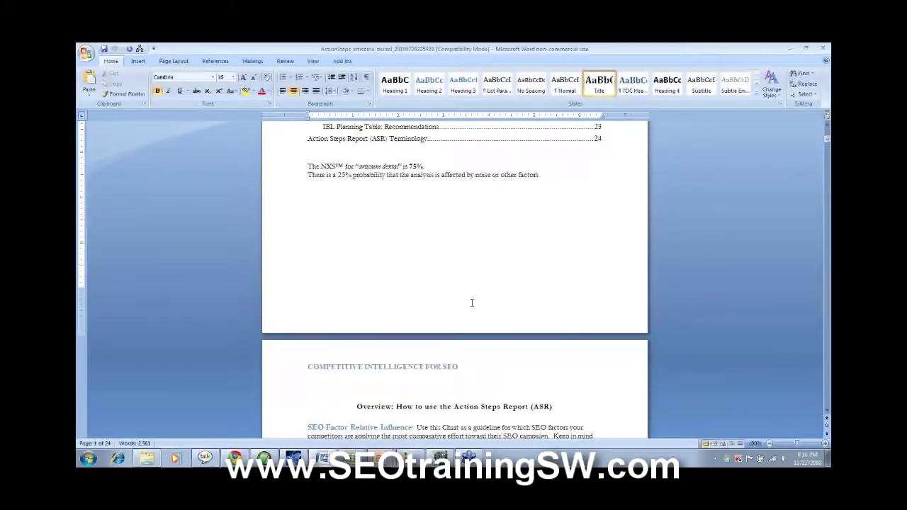
scroll(471, 303, down, 12)
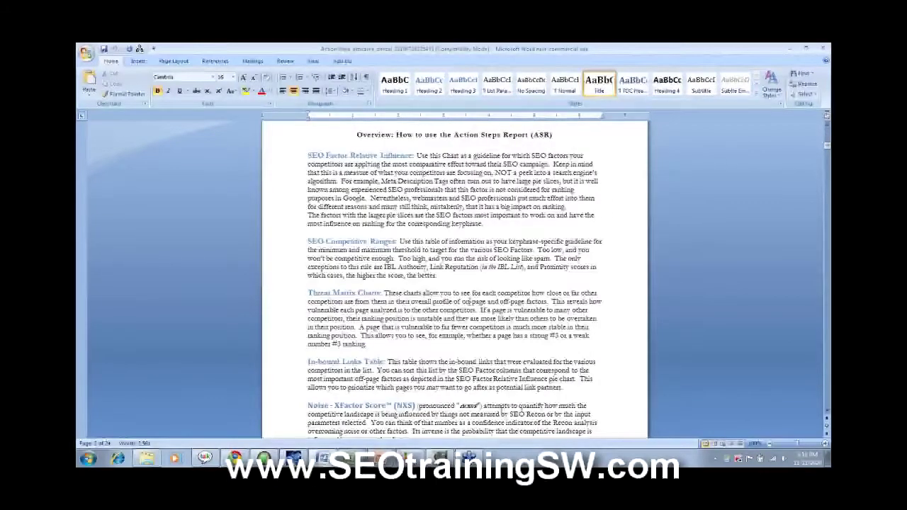
scroll(472, 301, down, 5)
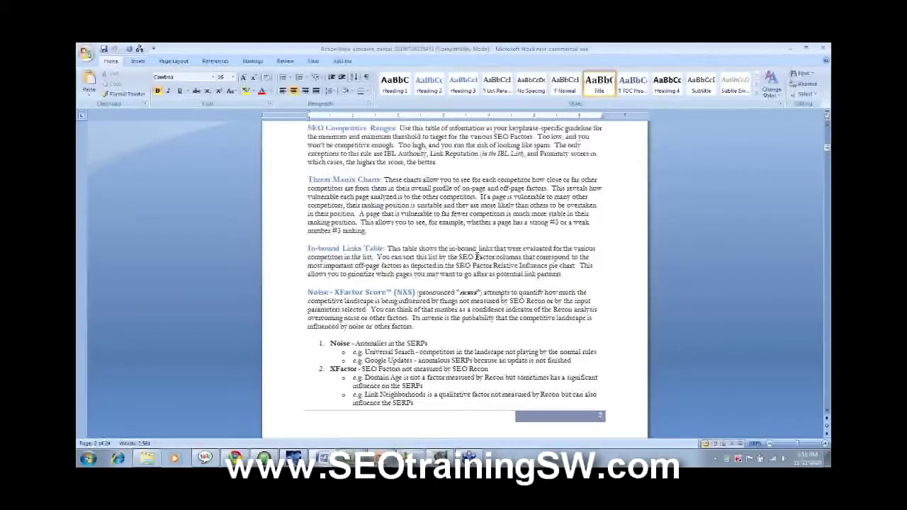
scroll(476, 257, up, 1)
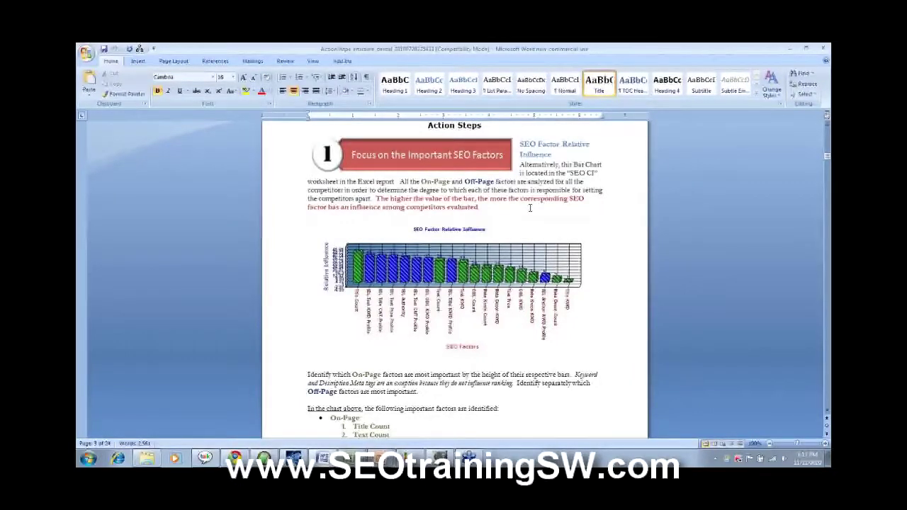
- Examine the SEO Factor Relative Influence chart and the lists of important On-Page and Off-Page factors below it
scroll(530, 207, down, 1)
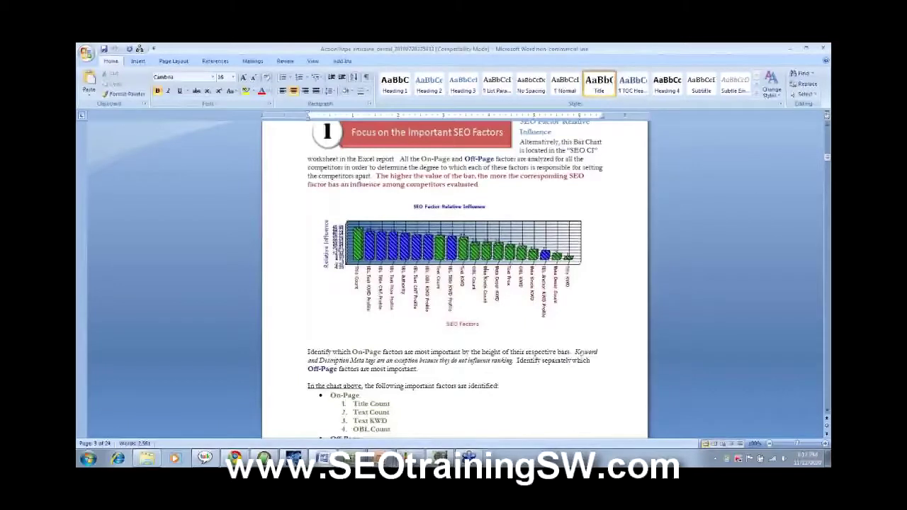
scroll(486, 272, down, 1)
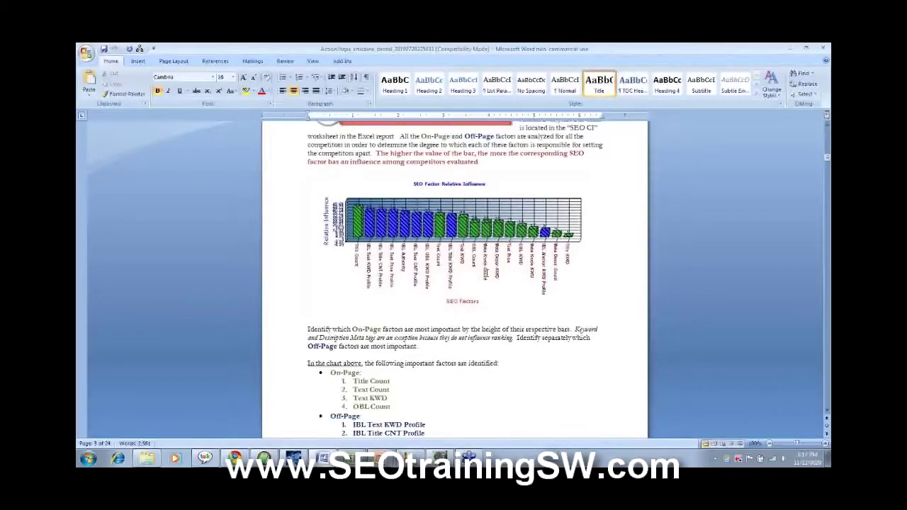
scroll(486, 272, down, 1)
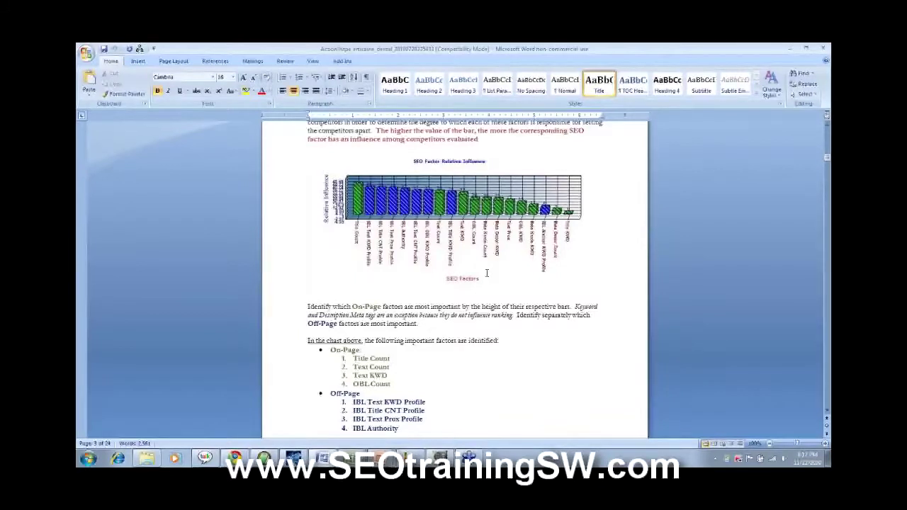
scroll(486, 272, down, 1)
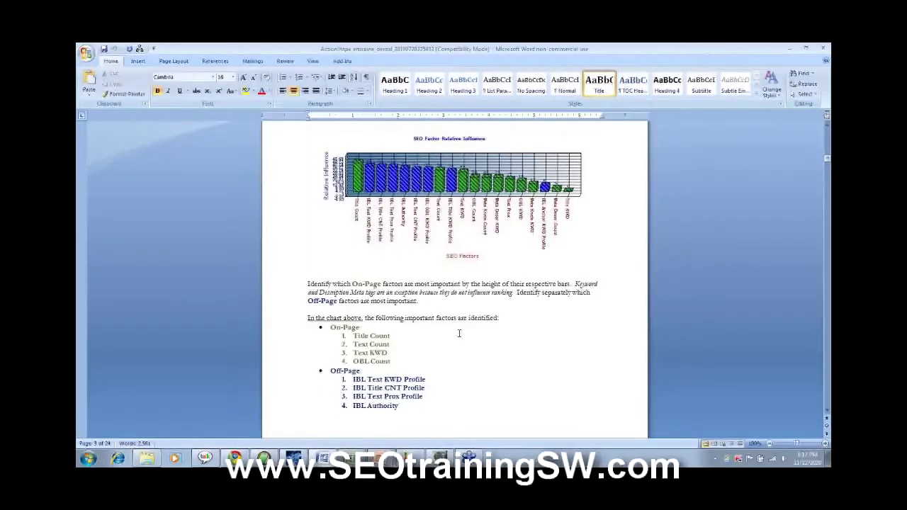
scroll(459, 332, down, 1)
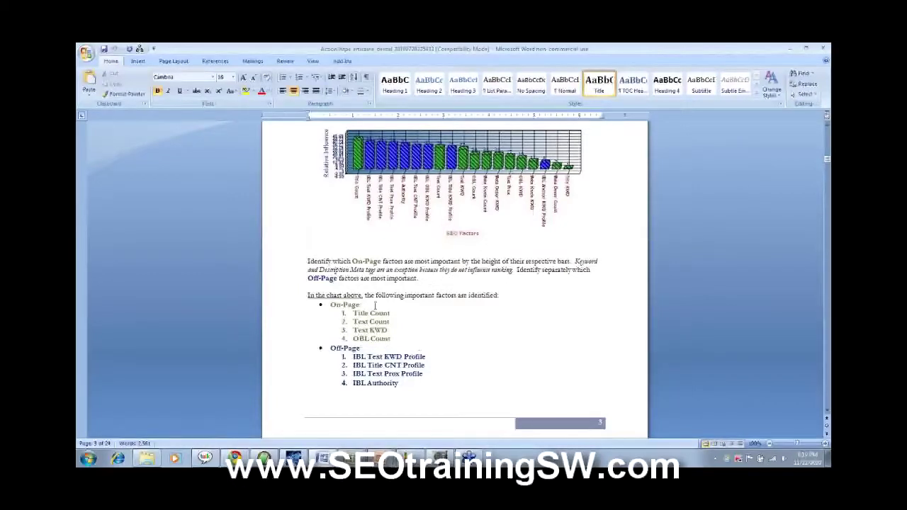
scroll(446, 331, down, 1)
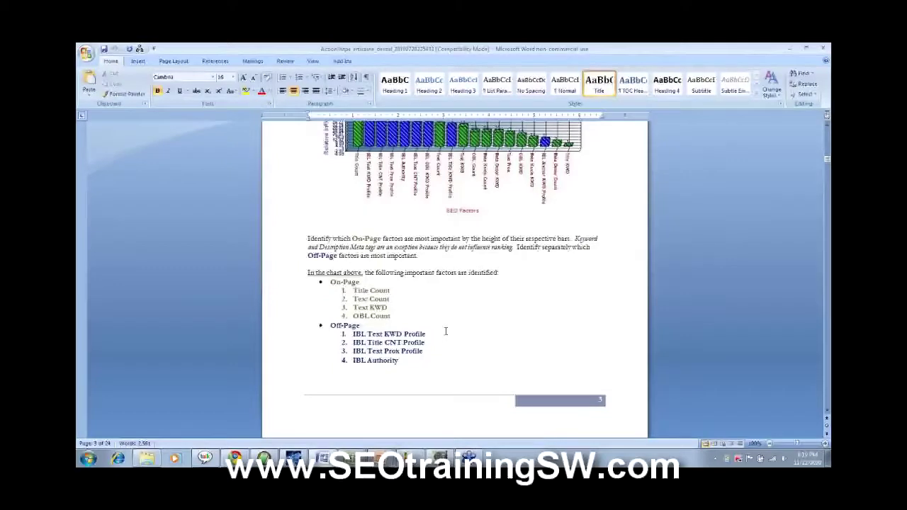
scroll(446, 330, down, 1)
scroll(445, 331, down, 1)
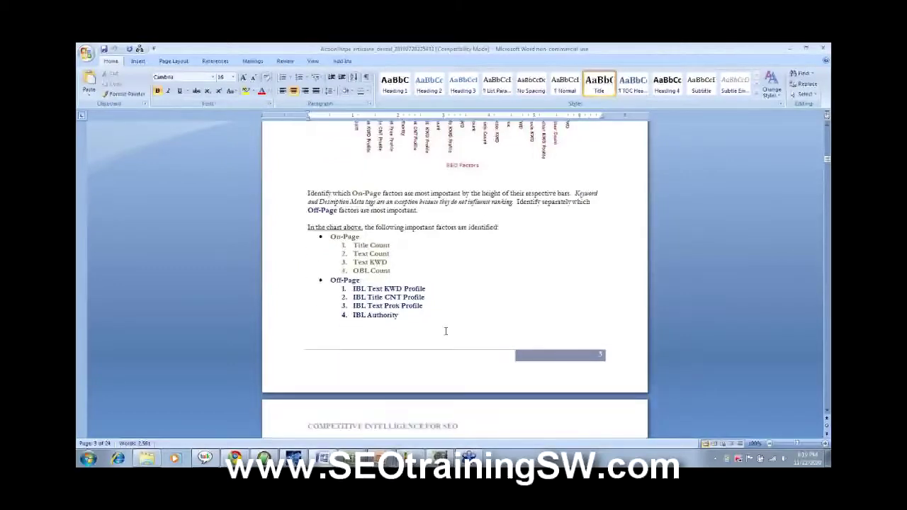
scroll(446, 331, down, 1)
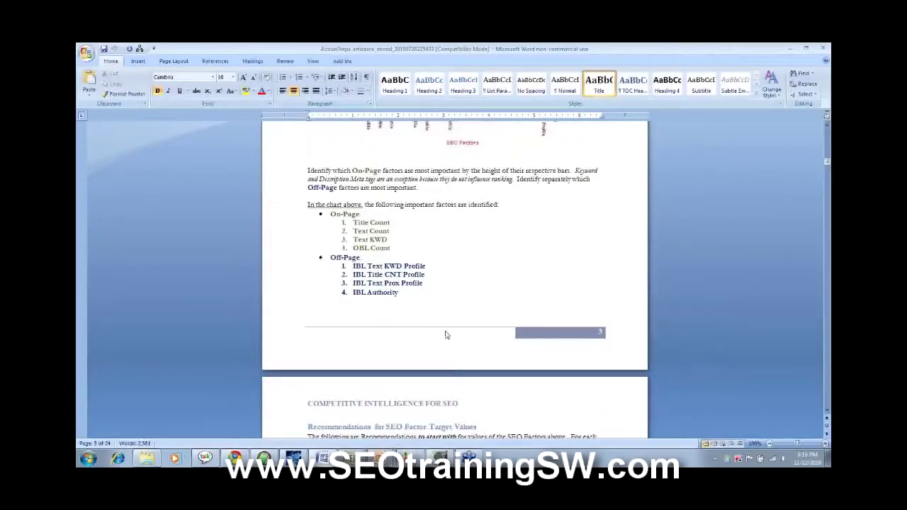
- Review the beginning target values in the Recommendations for SEO Factor Target Values table
scroll(445, 333, down, 10)
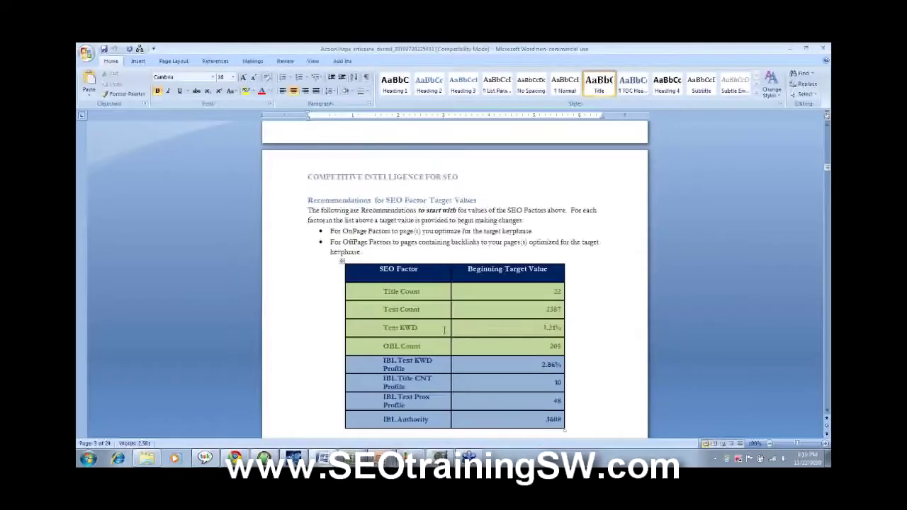
scroll(444, 330, down, 2)
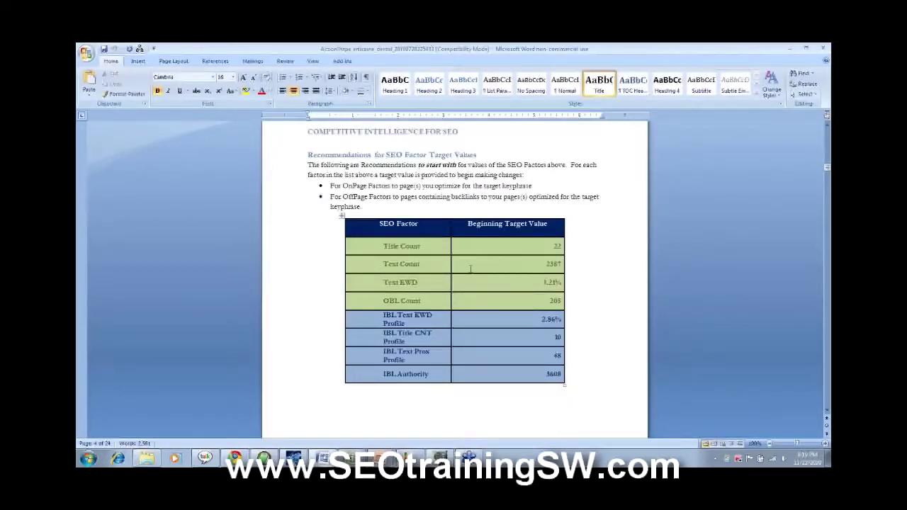
scroll(470, 268, down, 1)
scroll(470, 268, down, 7)
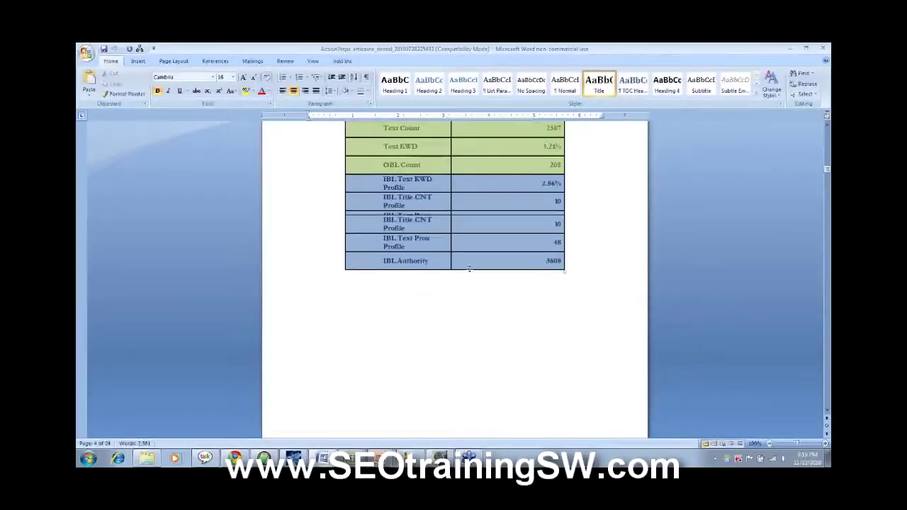
- Examine the SEO Competitive Ranges table, placing the cursor in the Text Prox row's maximum and comparison URL cells
scroll(470, 268, down, 3)
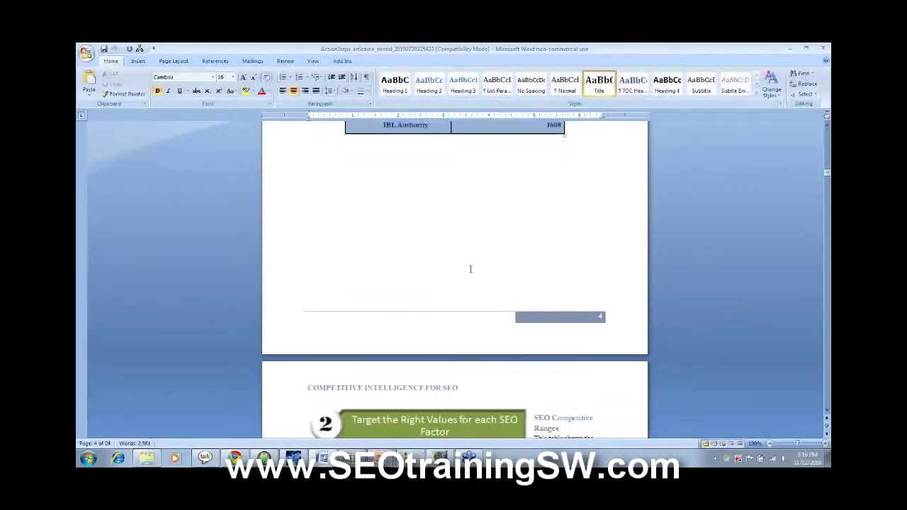
scroll(470, 268, down, 4)
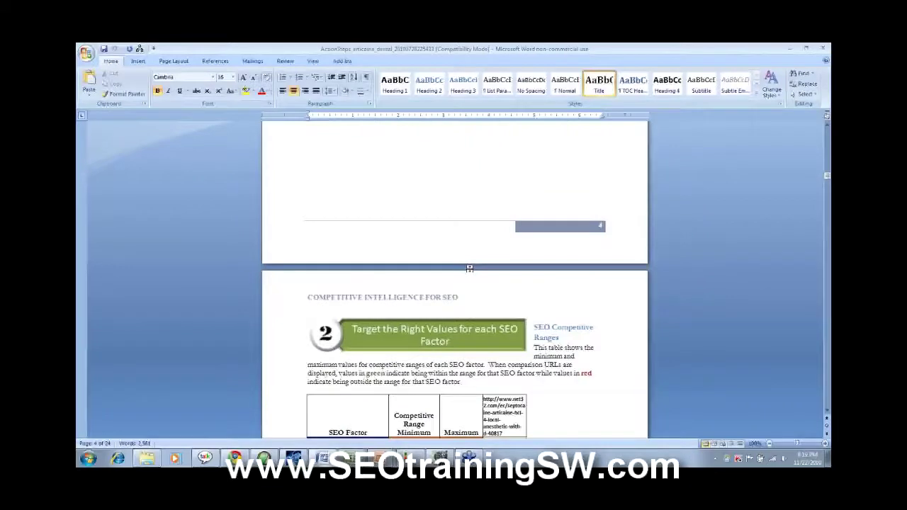
scroll(469, 269, down, 7)
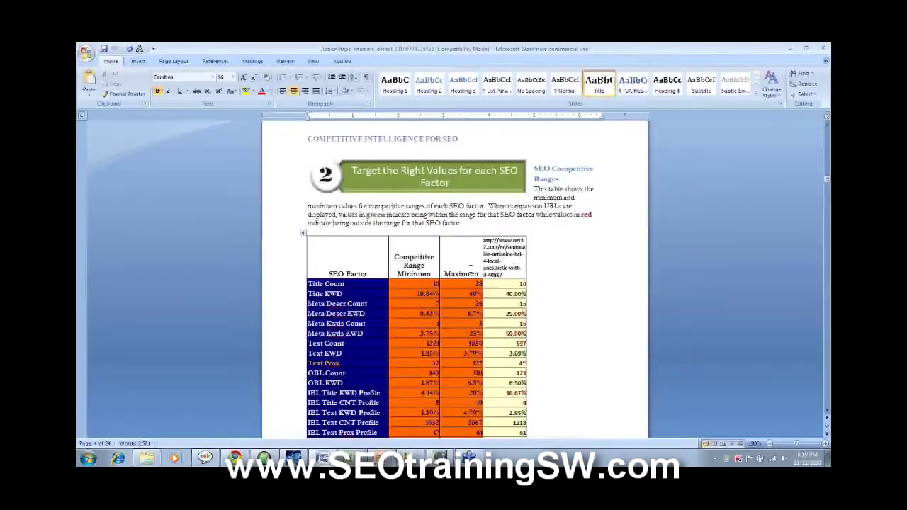
scroll(470, 268, down, 3)
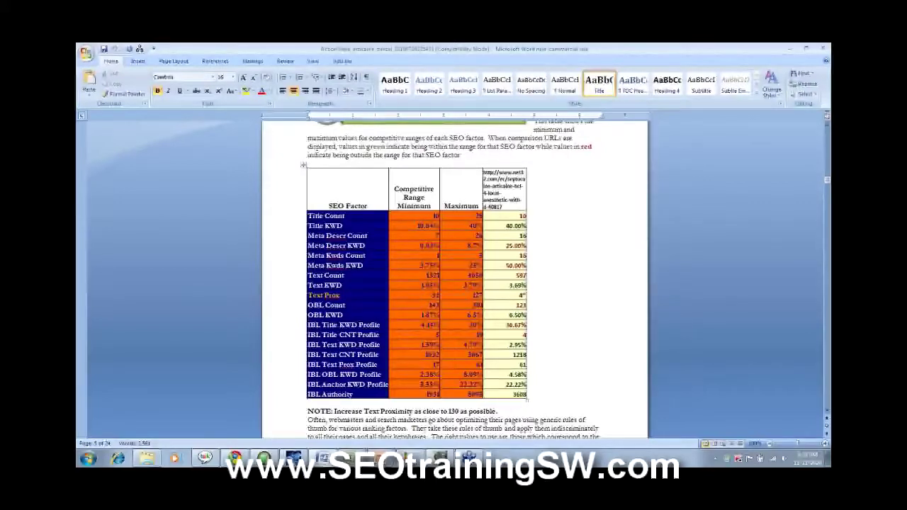
double_click(468, 295)
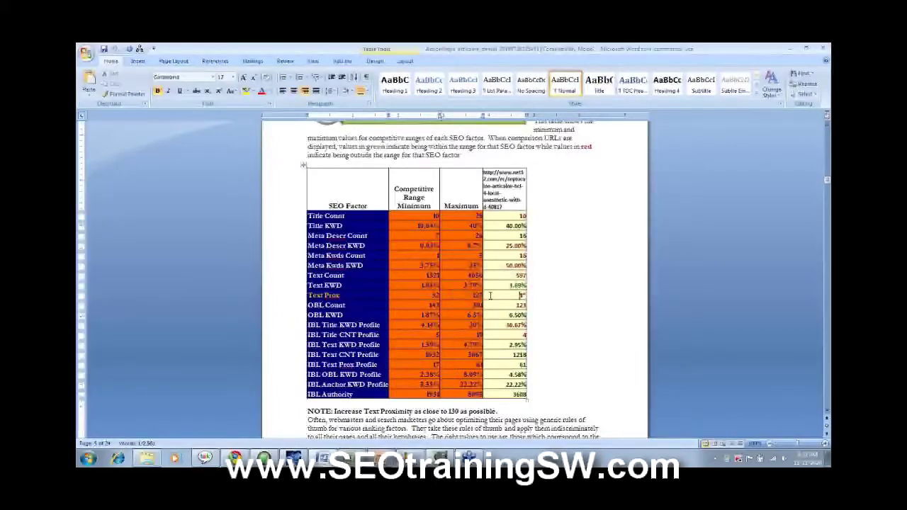
click(520, 295)
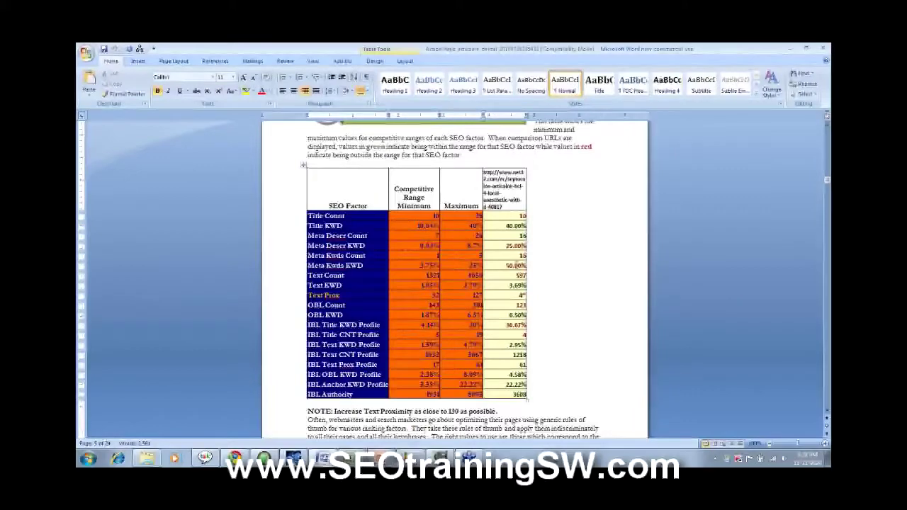
- Go back to the important On-Page and Off-Page factor lists below the relative influence chart
scroll(503, 397, up, 1)
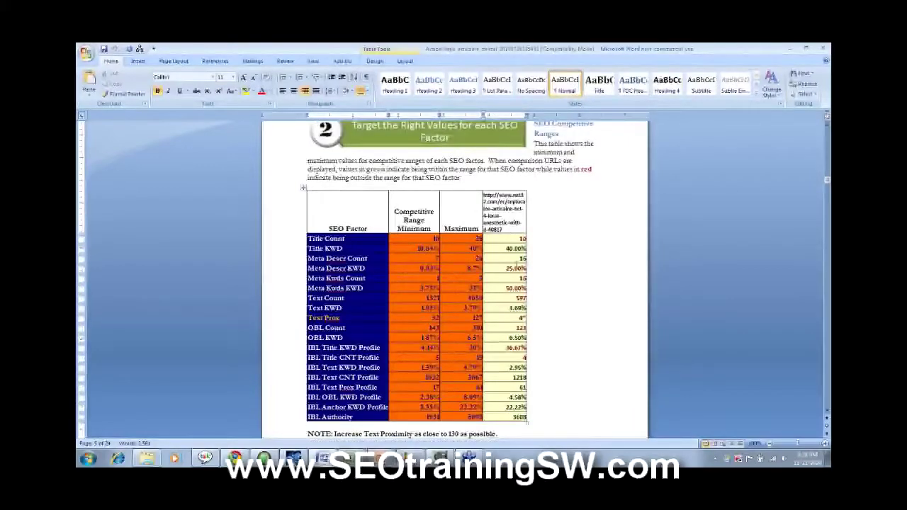
scroll(516, 268, up, 5)
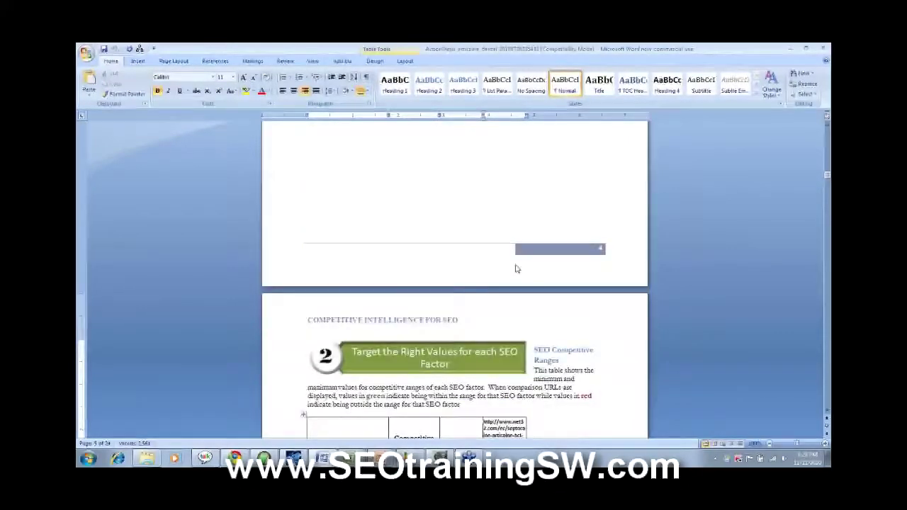
scroll(516, 268, up, 2)
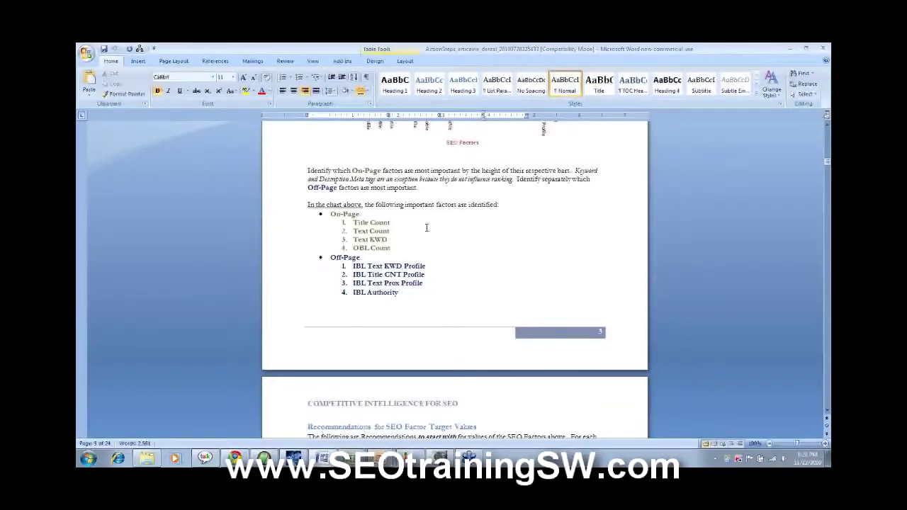
scroll(426, 228, up, 1)
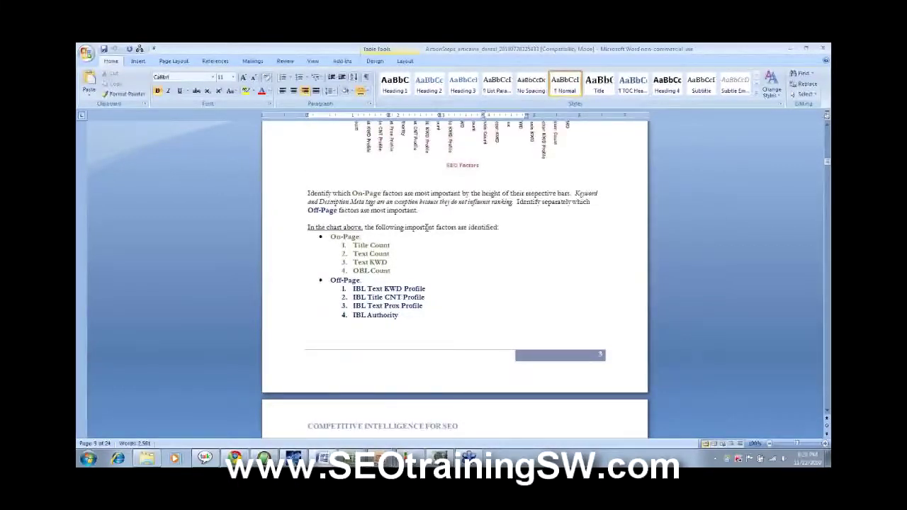
scroll(426, 227, up, 1)
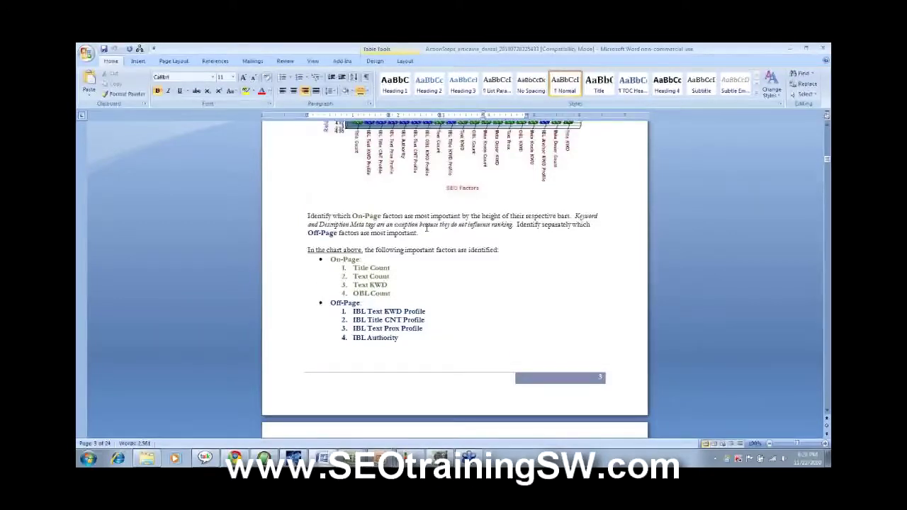
- Return to the SEO Competitive Ranges table and inspect its factors, marking the Text KWD and Text Prox rows
scroll(426, 227, down, 5)
scroll(425, 228, down, 15)
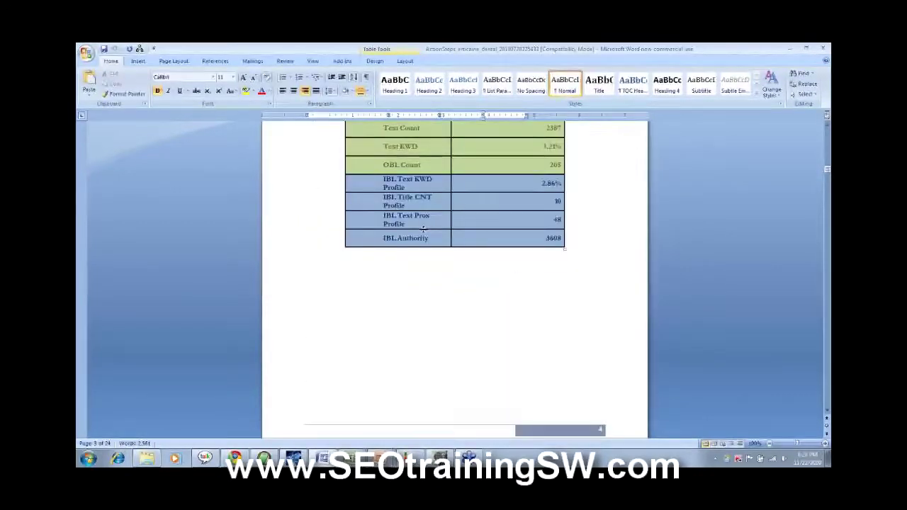
scroll(423, 229, down, 8)
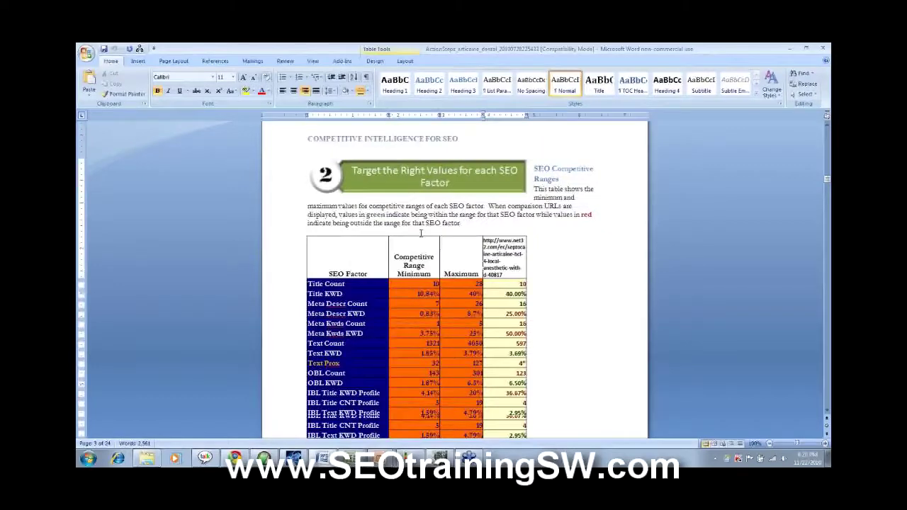
scroll(421, 233, down, 3)
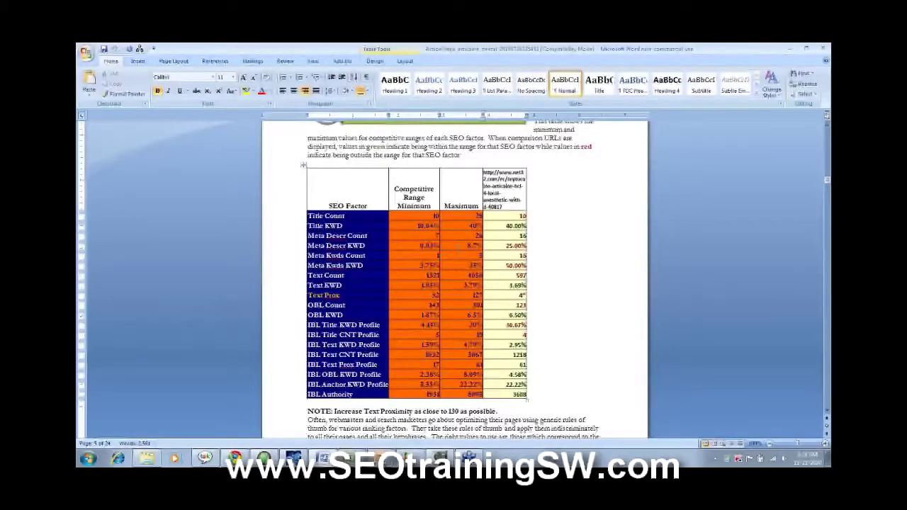
scroll(453, 279, down, 1)
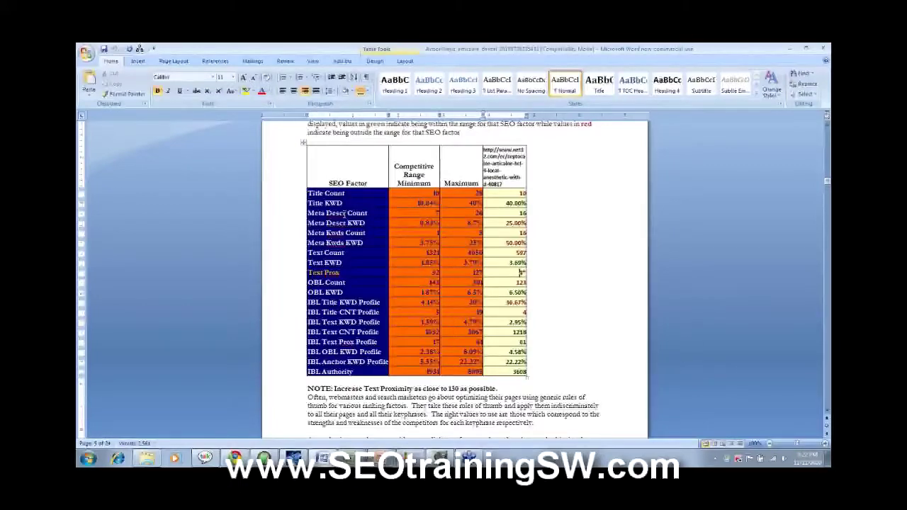
click(355, 263)
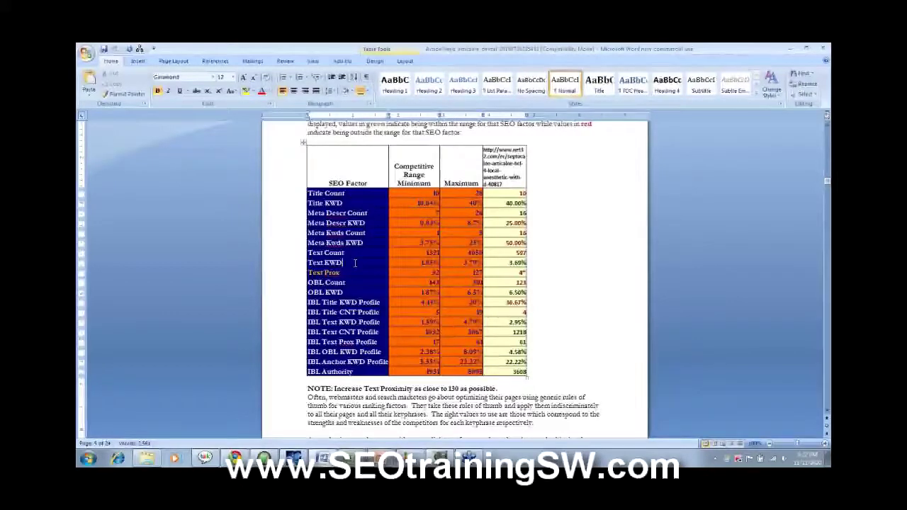
click(355, 272)
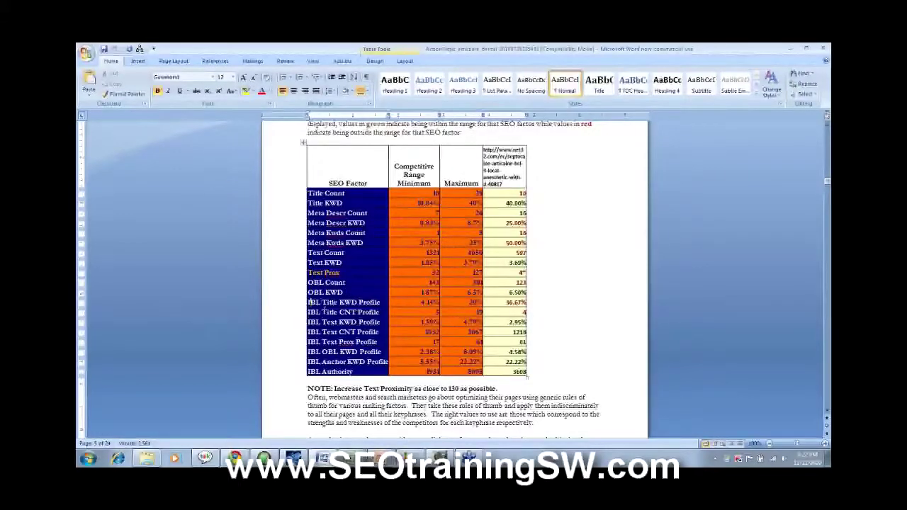
- Highlight the rows from IBL Title KWD Profile to IBL Authority for review, clear the selection, and view the note below
drag(324, 306, 507, 373)
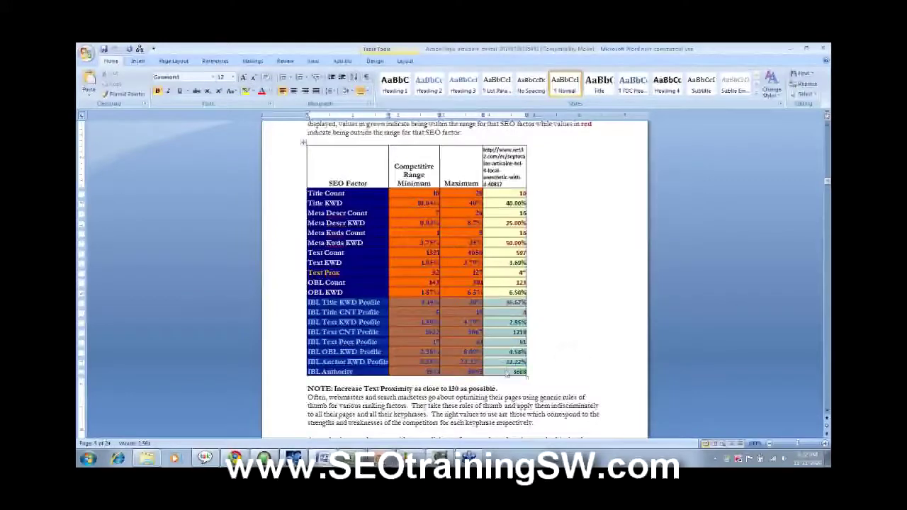
click(367, 303)
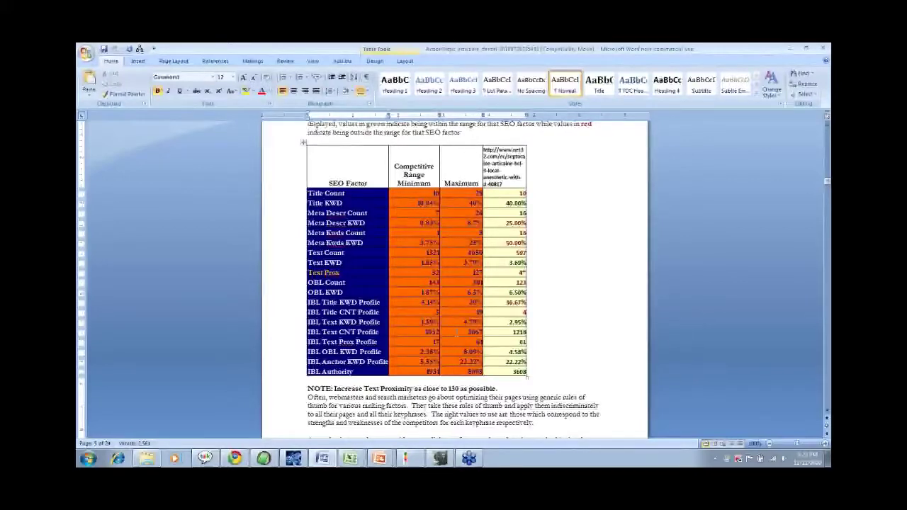
scroll(456, 333, down, 1)
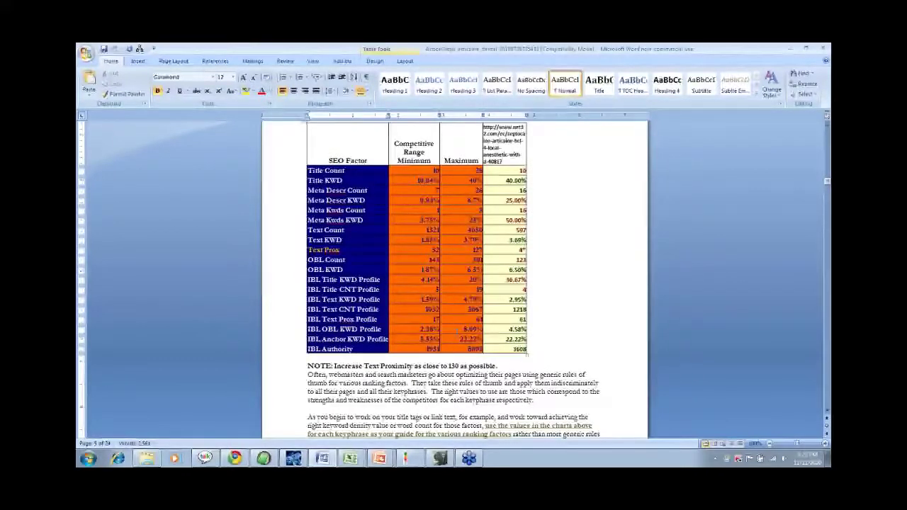
- Read the note and guidance below the competitive ranges table and examine the Threat Matrix charts for Competitors #1 and #2
scroll(409, 345, down, 1)
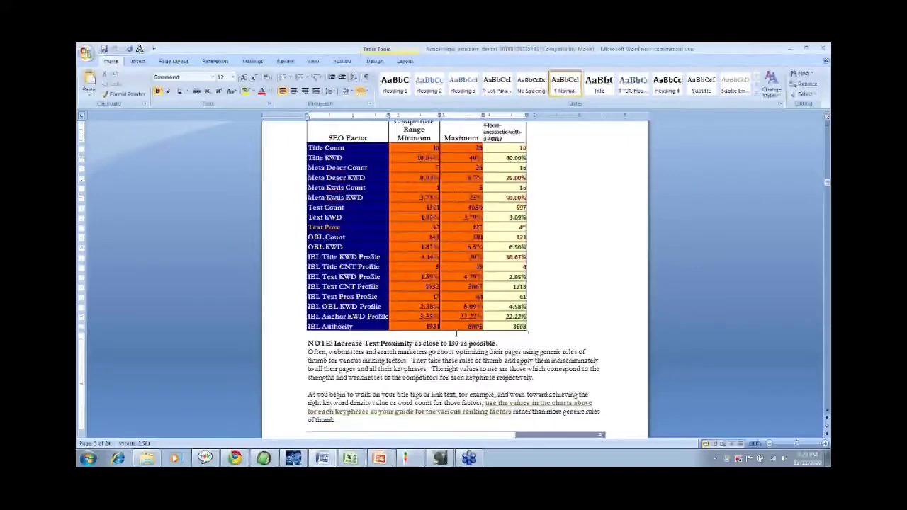
scroll(410, 345, up, 2)
scroll(453, 358, down, 3)
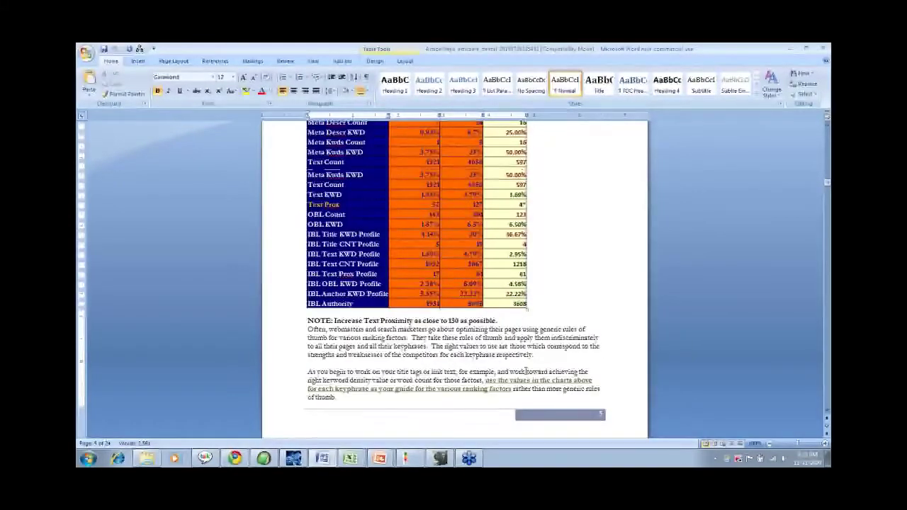
scroll(491, 349, down, 3)
scroll(468, 343, down, 3)
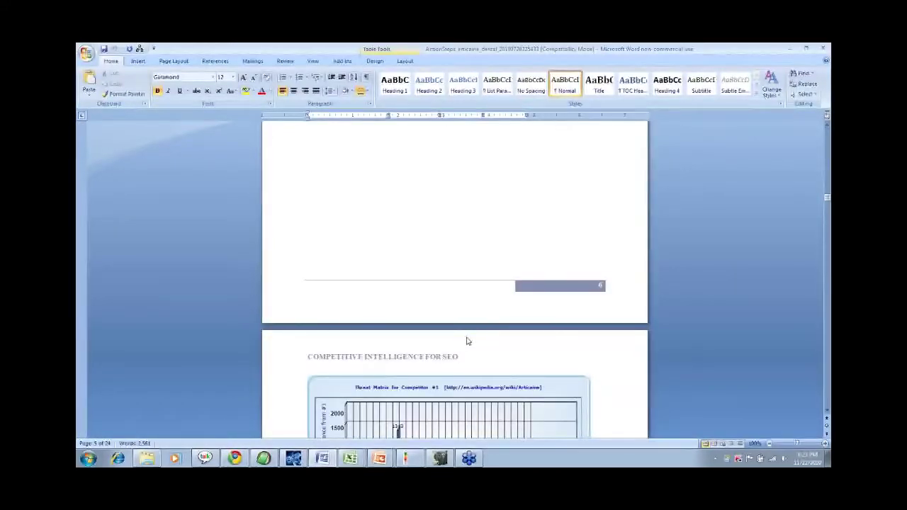
scroll(466, 341, down, 7)
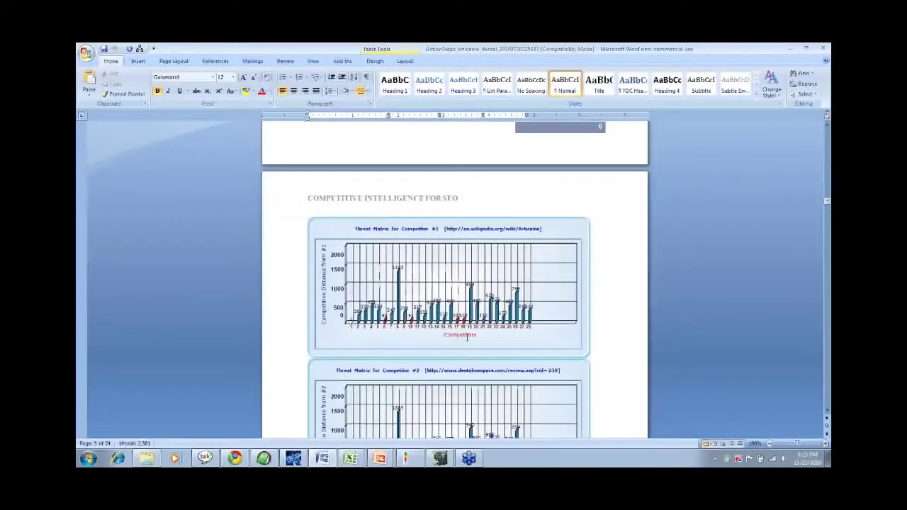
scroll(468, 334, down, 2)
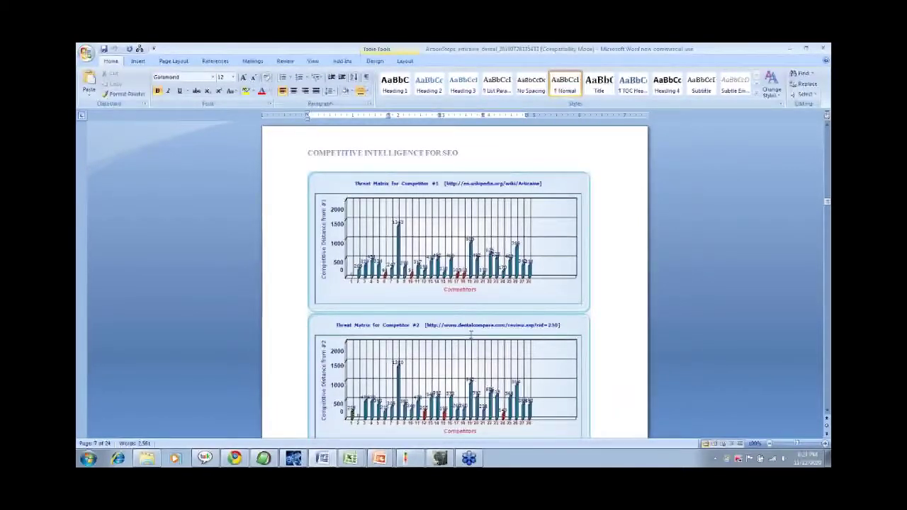
scroll(471, 334, down, 1)
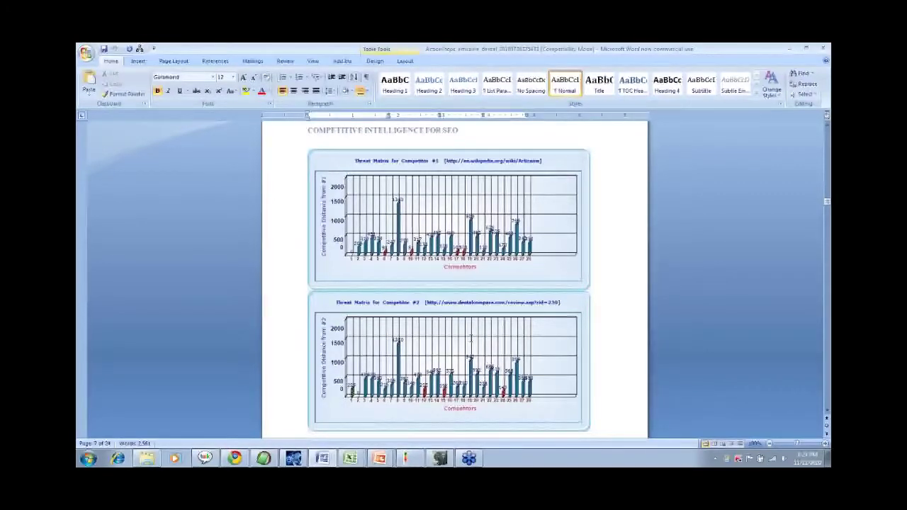
scroll(471, 338, down, 1)
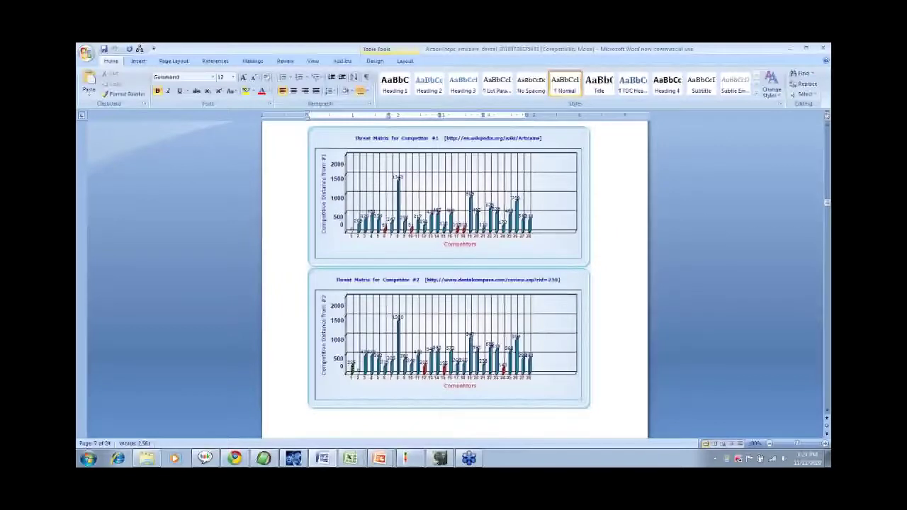
- Go through the following Threat Matrix charts, from Competitor #3 to the charts for Competitors #7 and #8
scroll(471, 338, down, 10)
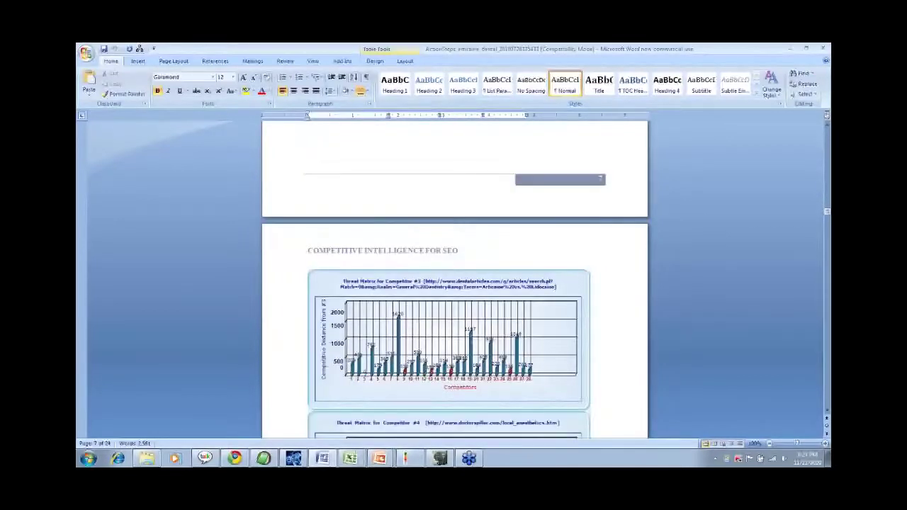
scroll(470, 338, down, 10)
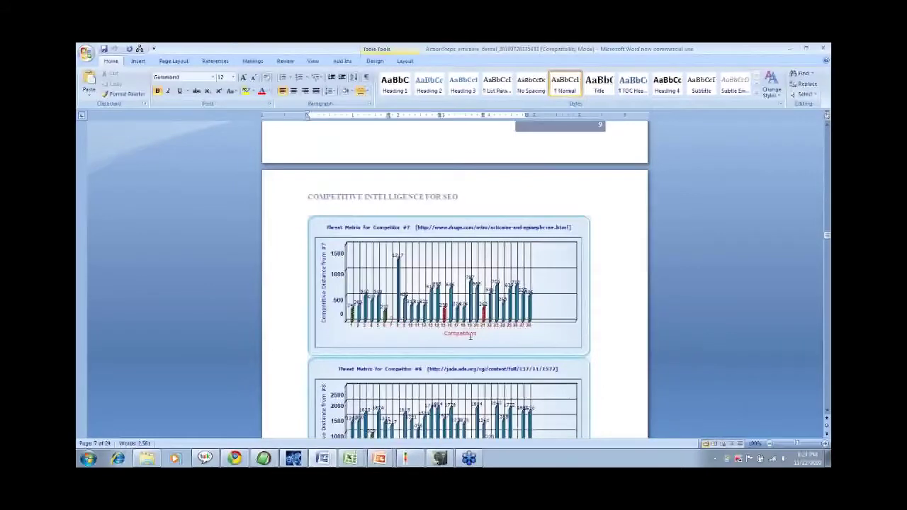
scroll(470, 337, down, 1)
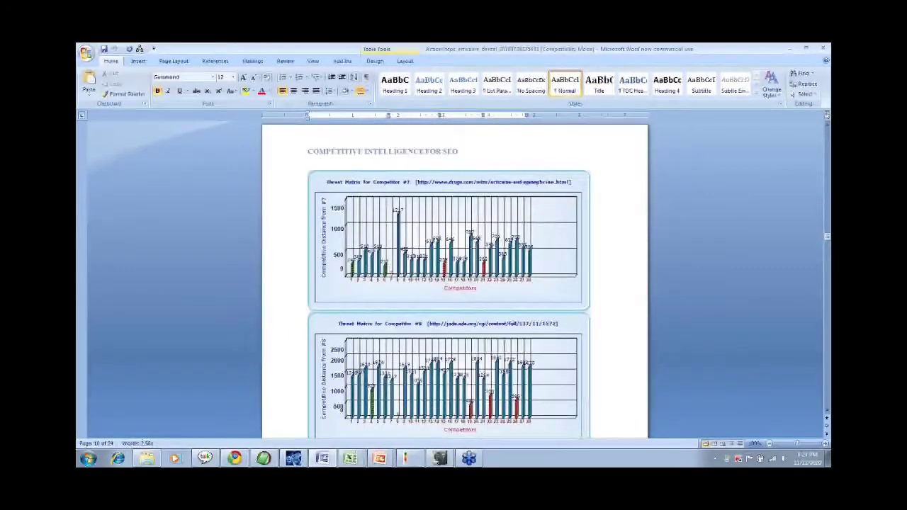